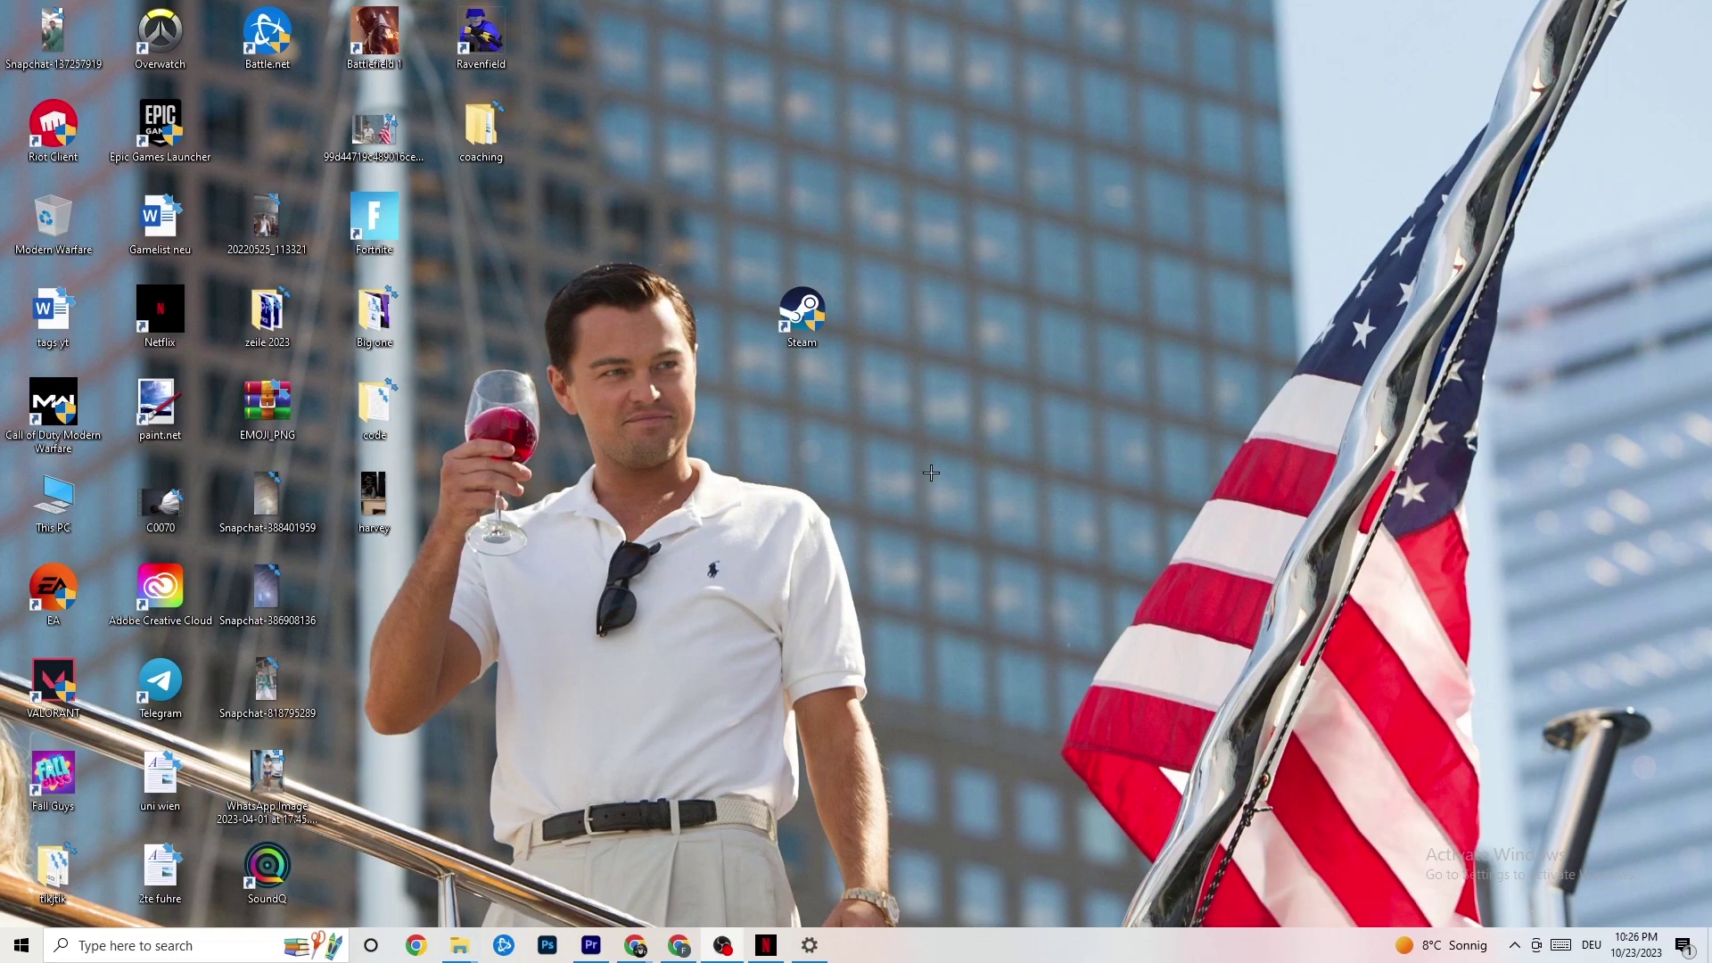
Reposition the Steam shortcut on the desktop, undoing the first move, then deselect it.
drag(829, 304, 722, 303)
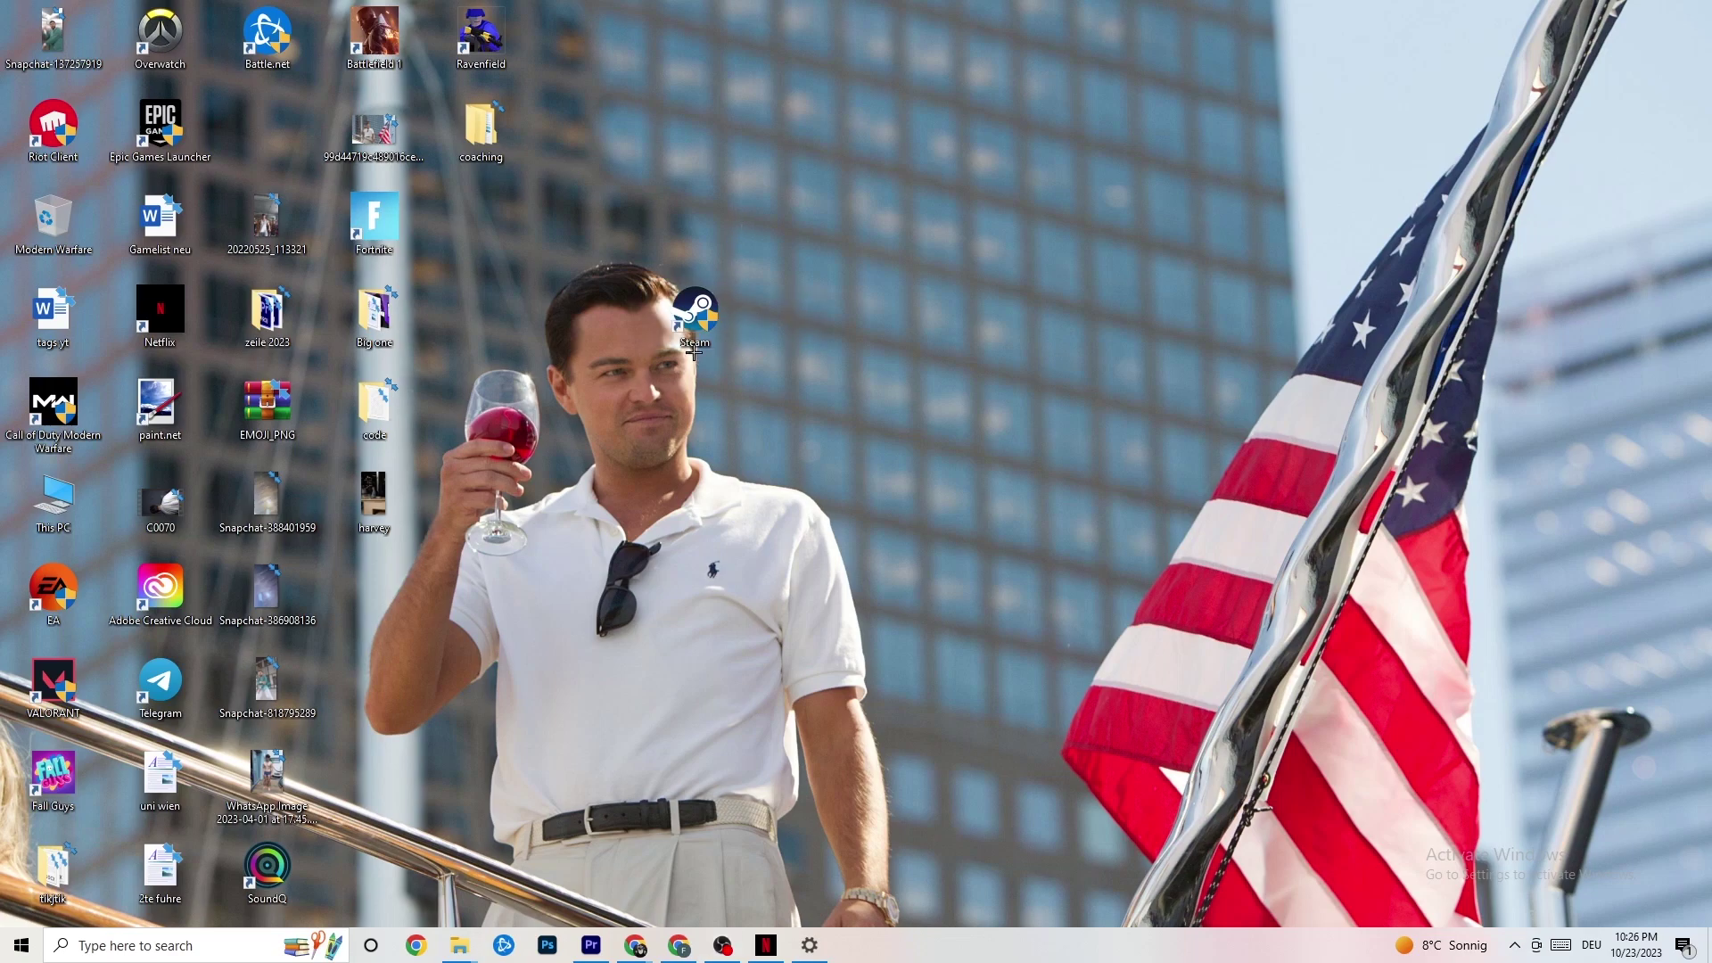
key(ctrl+z)
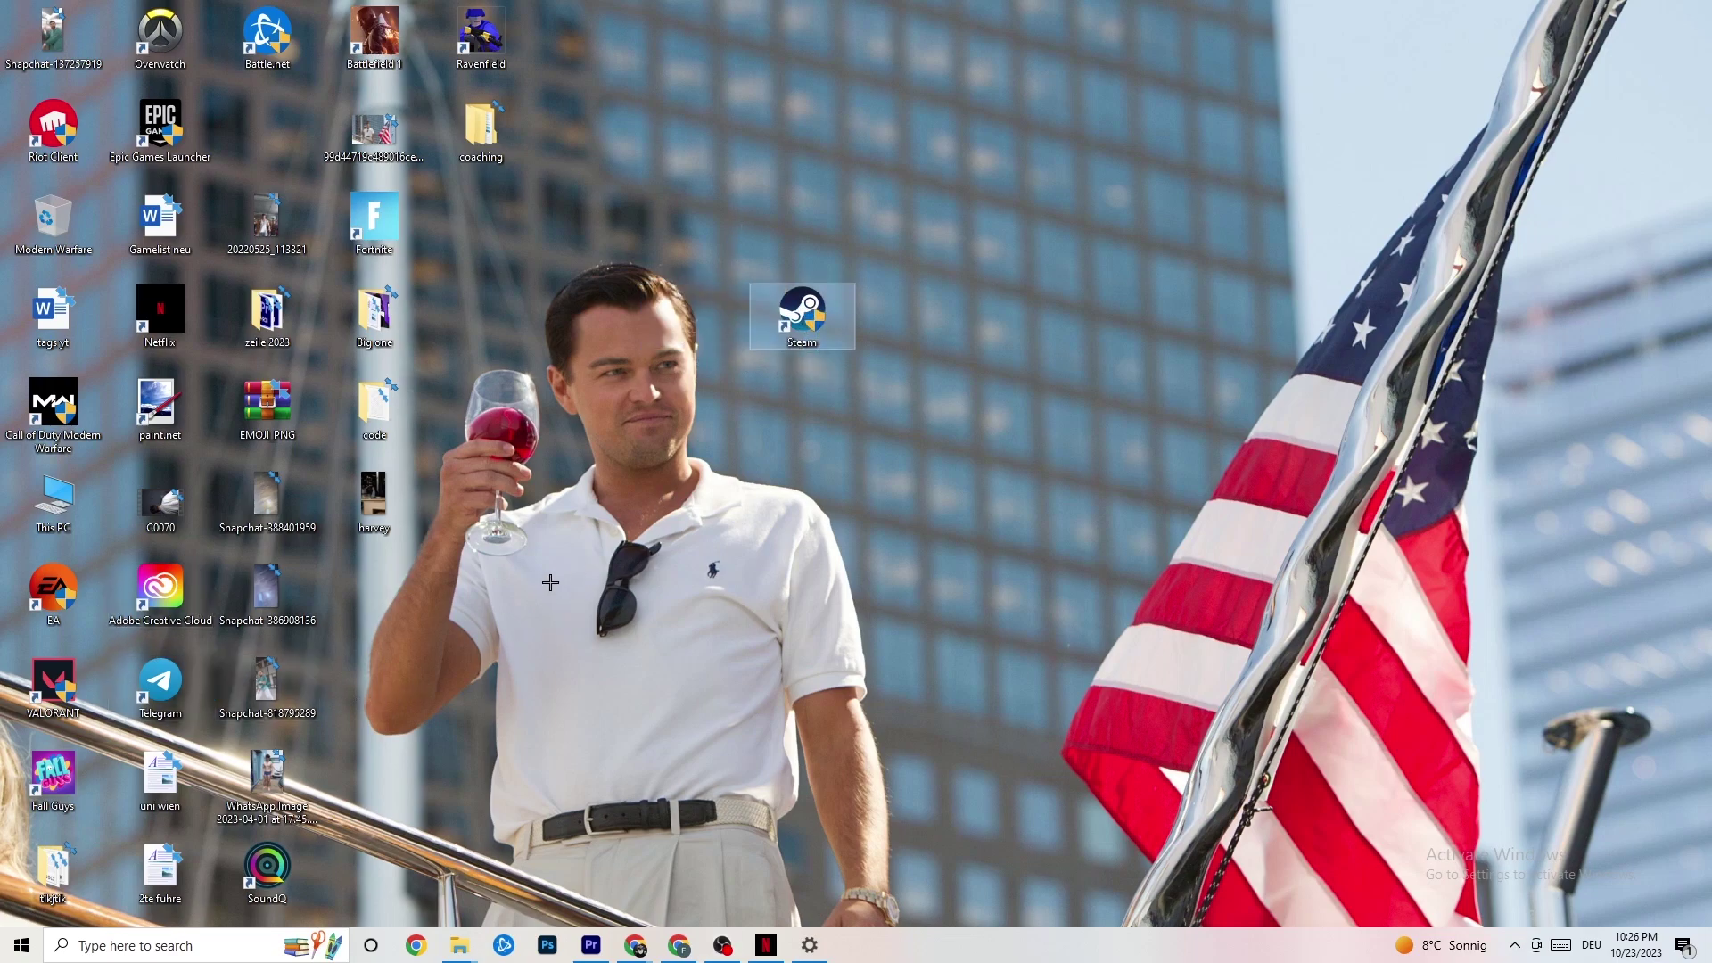
drag(810, 337, 816, 339)
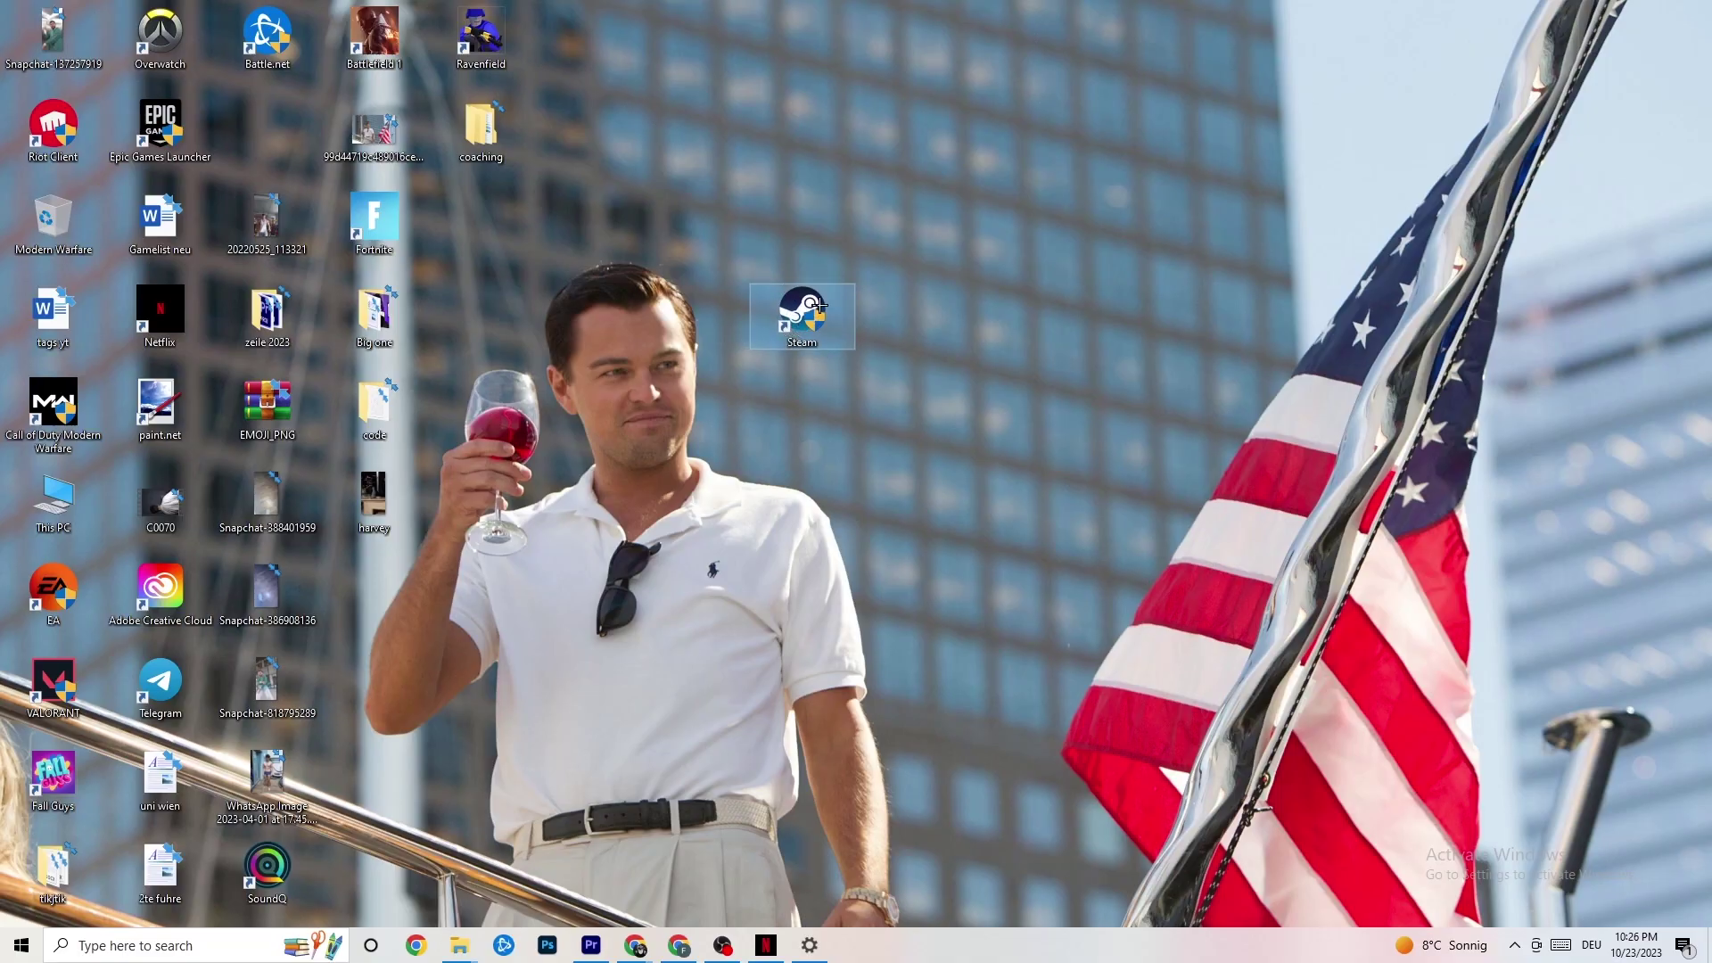
click(814, 198)
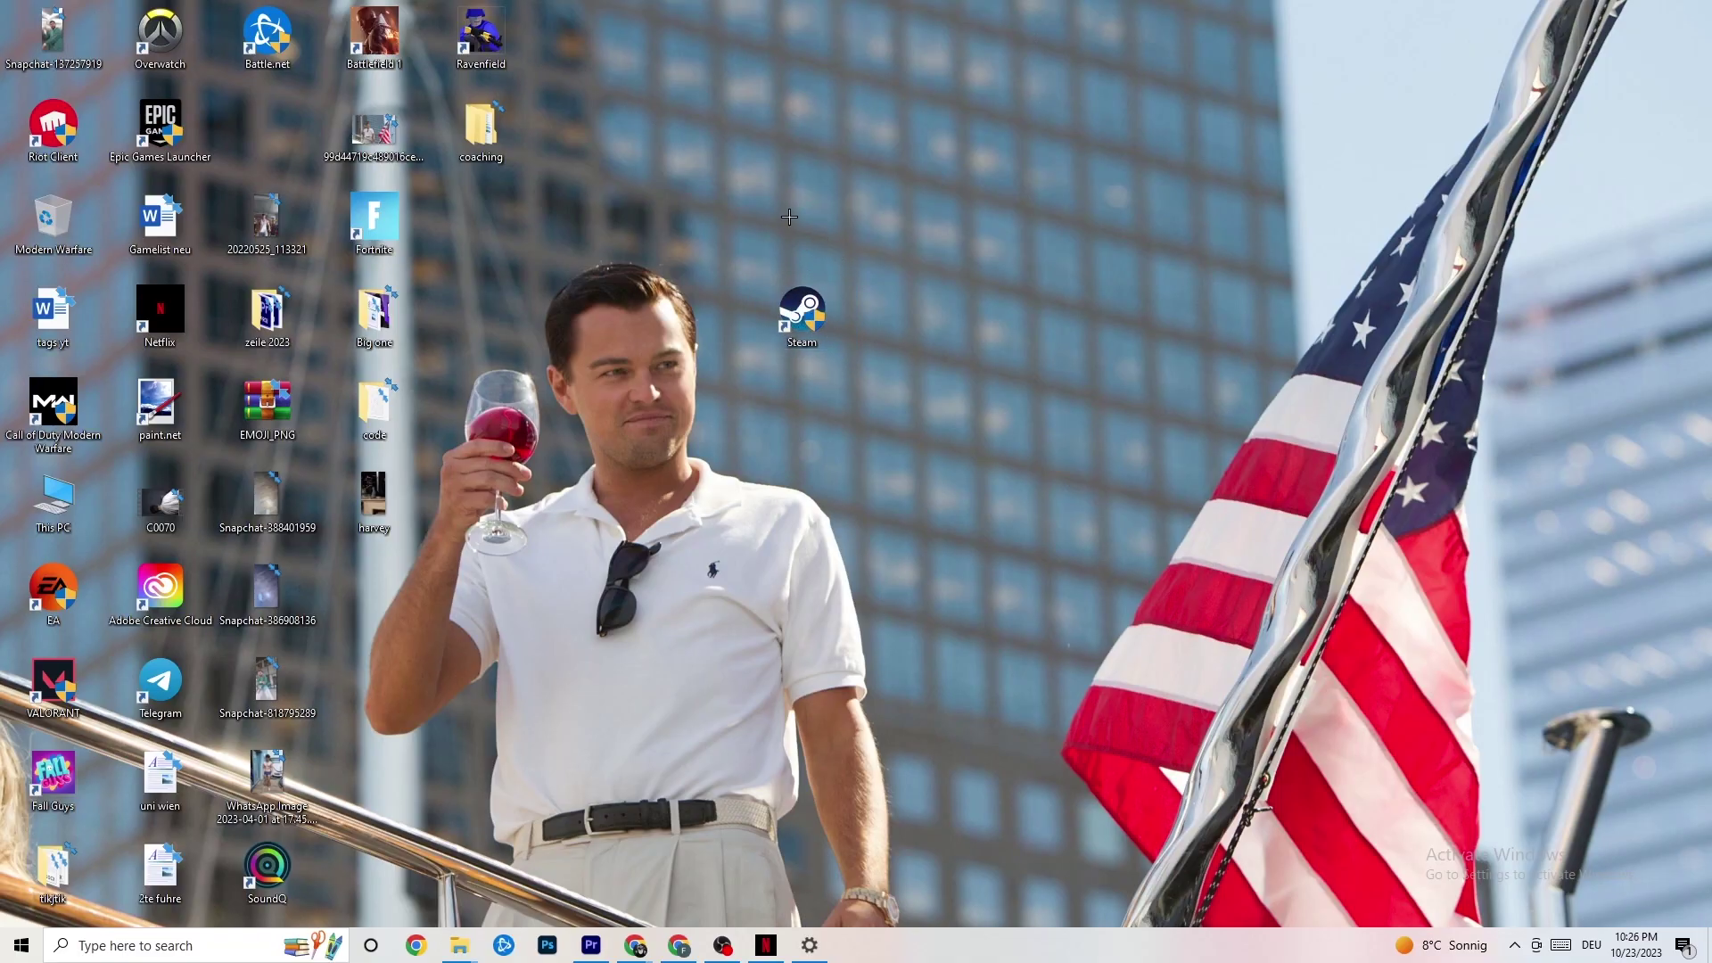
Open Properties for the Steam shortcut (target D:\steam1\Steam.exe).
right_click(820, 312)
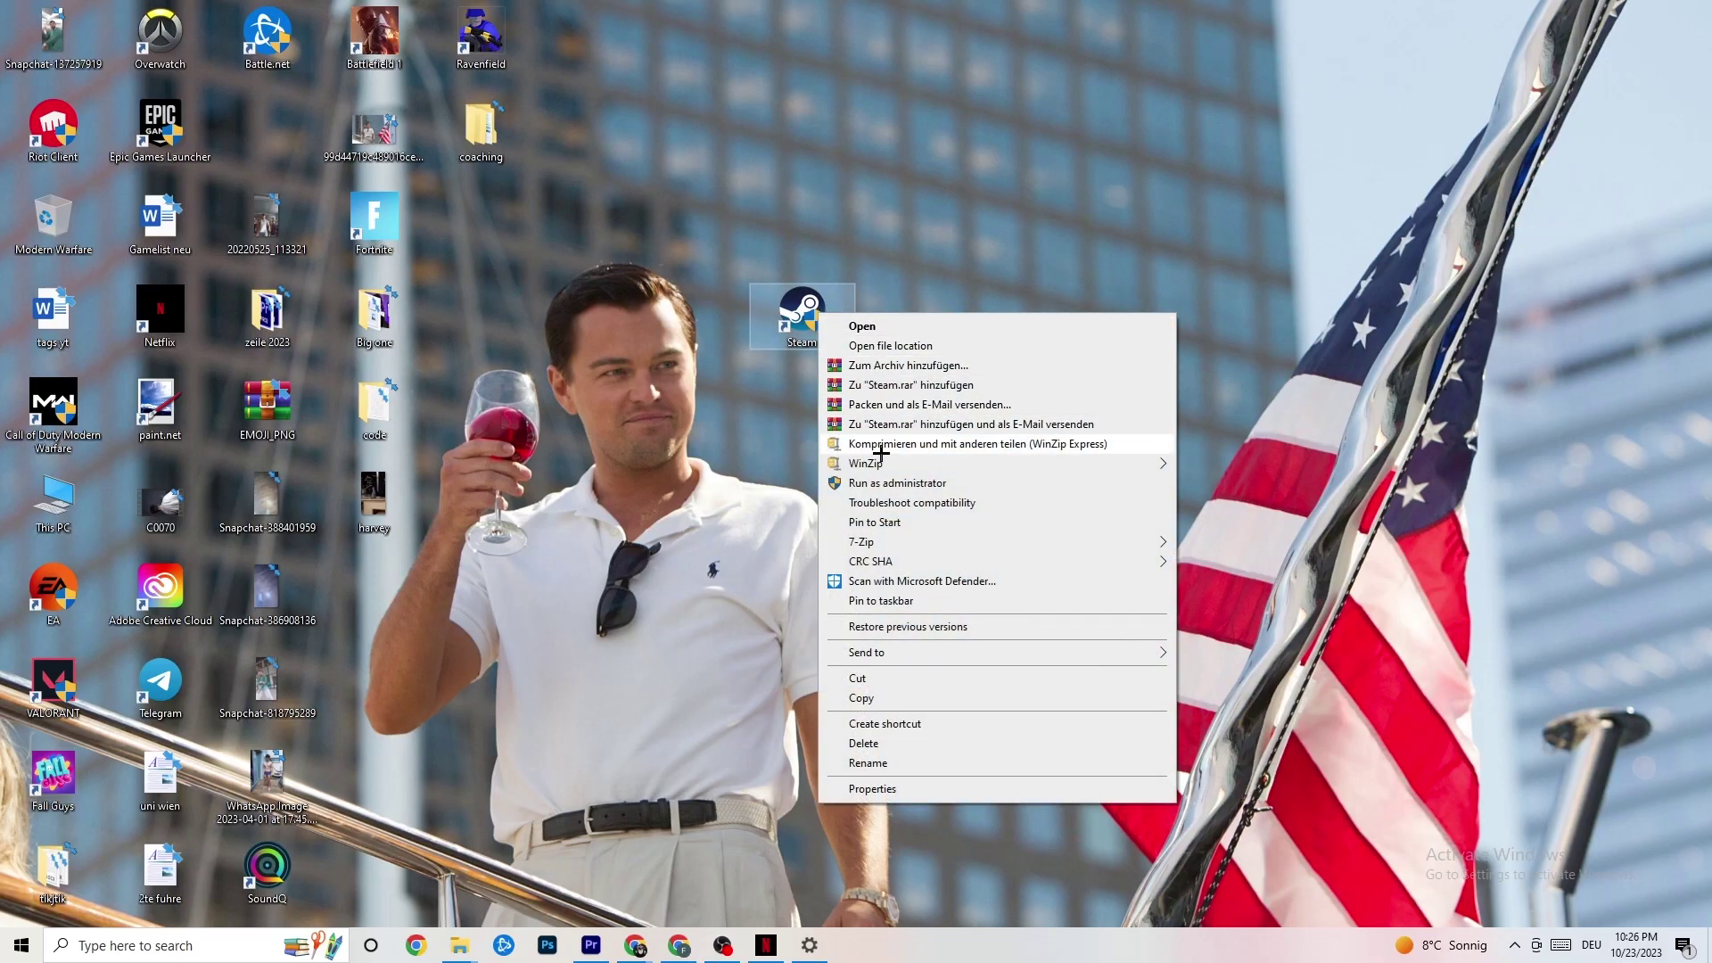
click(742, 474)
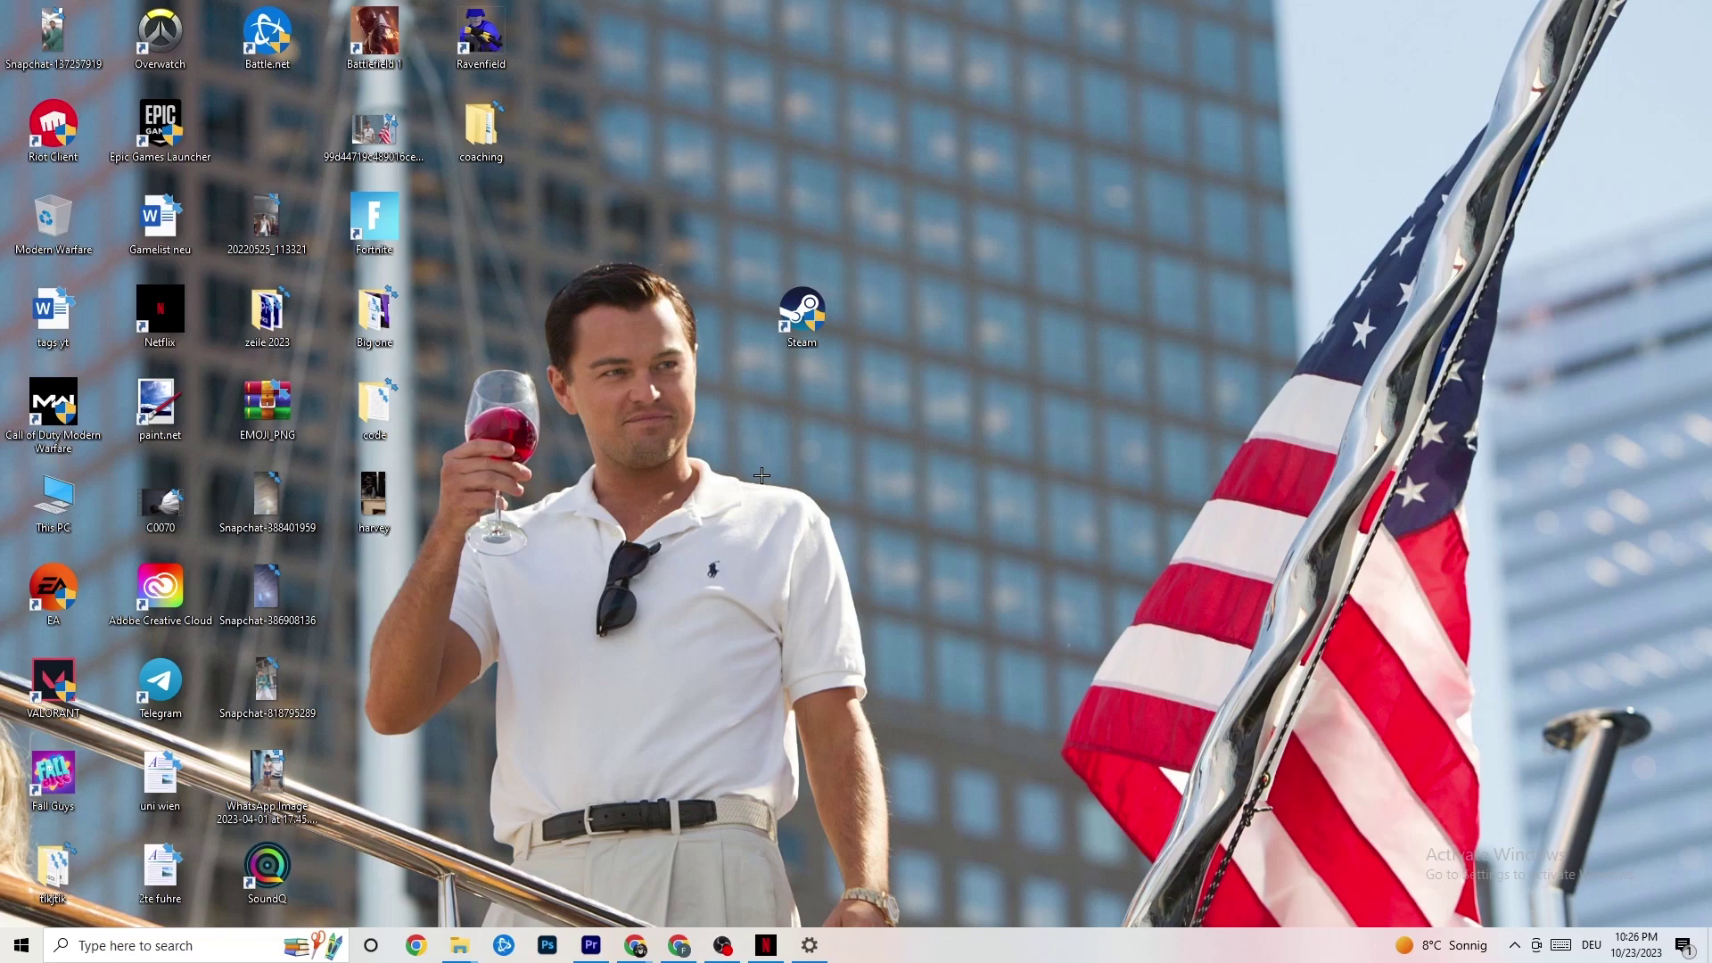
right_click(800, 318)
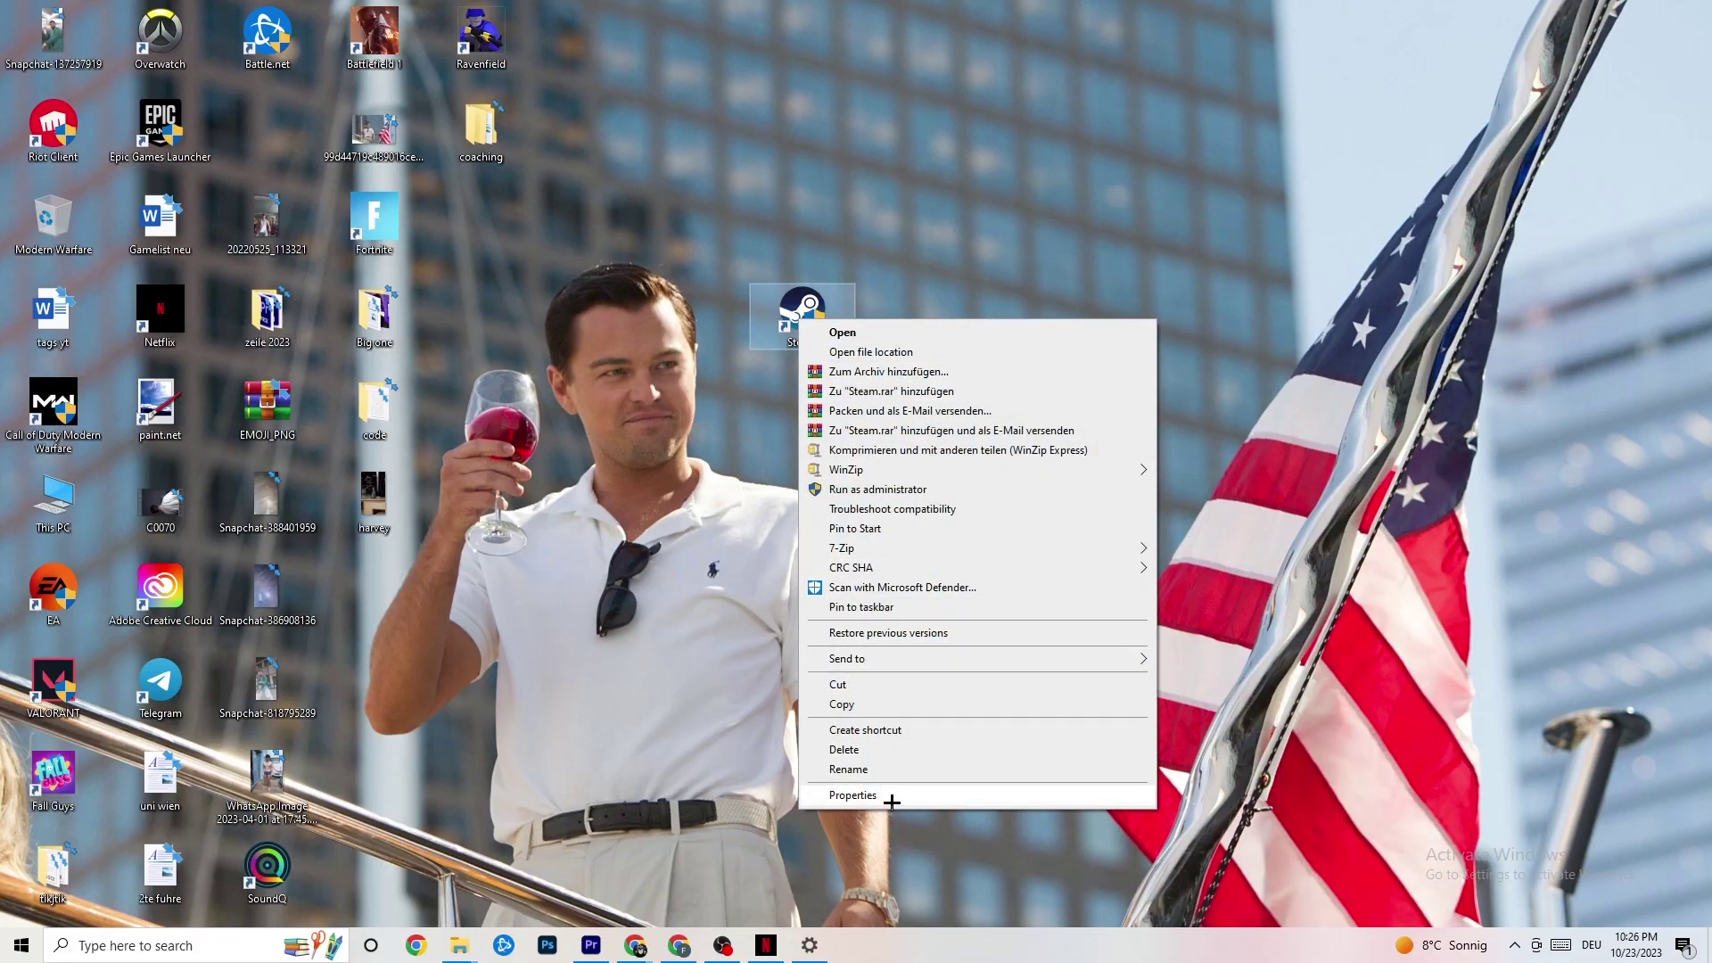
click(852, 795)
Set Steam to Windows 8 compatibility mode with Run as administrator, and confirm with OK.
drag(933, 332, 845, 204)
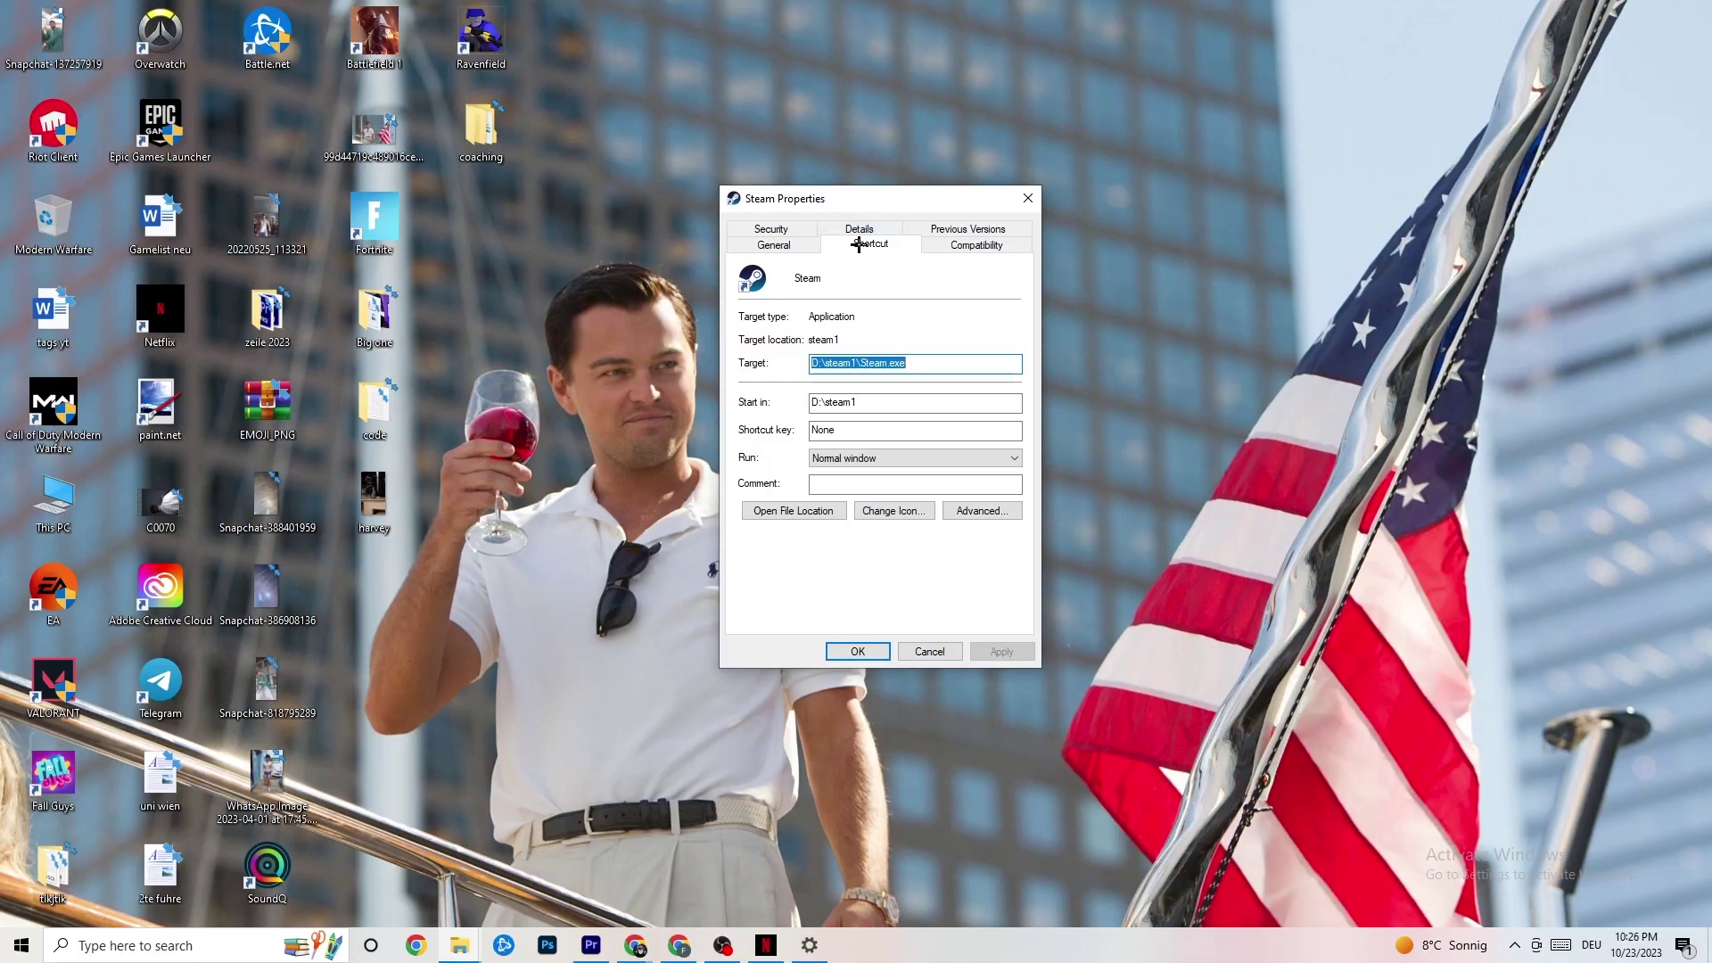
click(928, 242)
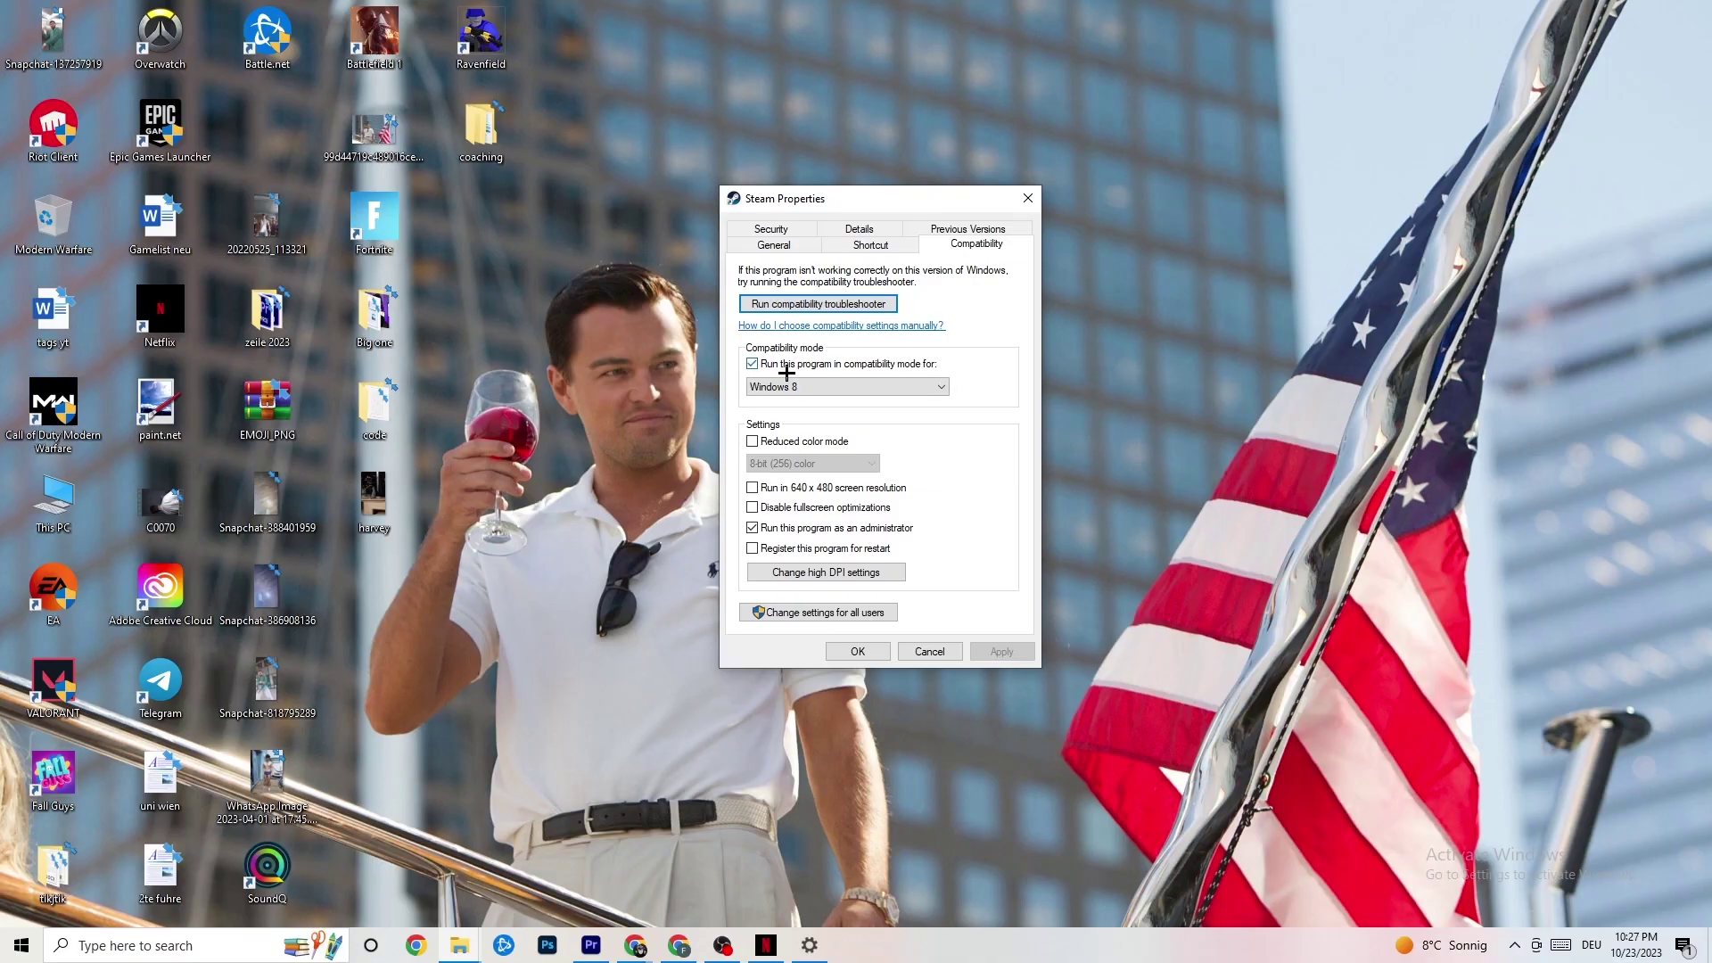
click(829, 385)
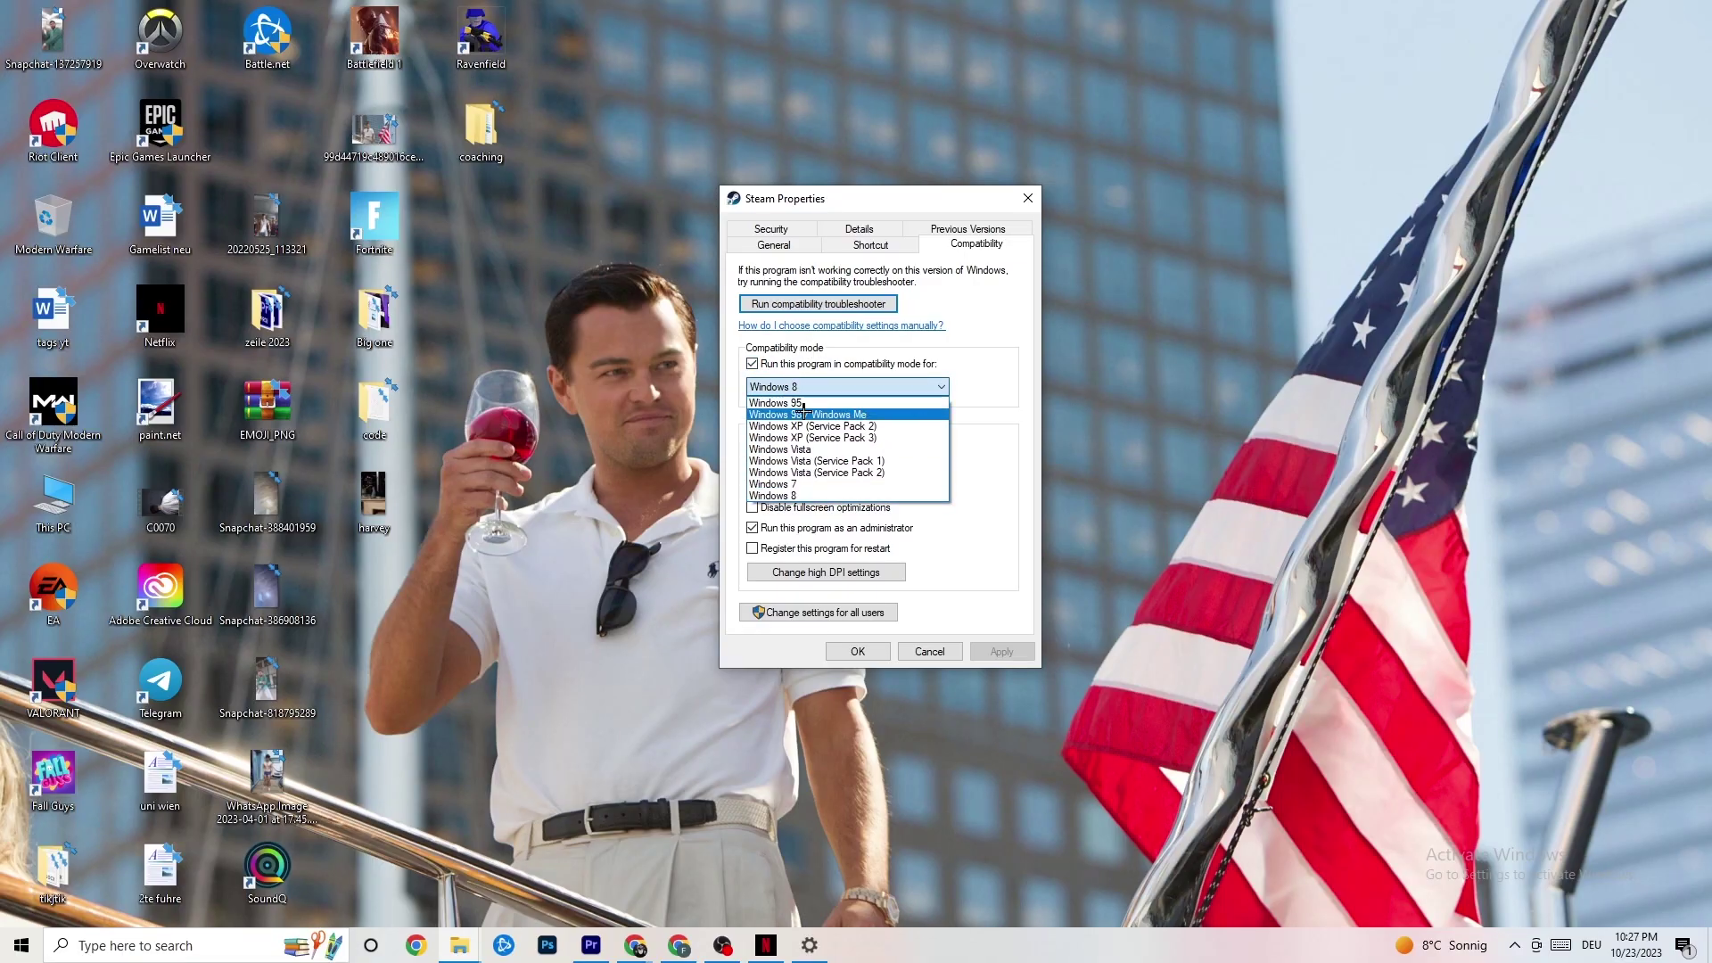
click(970, 402)
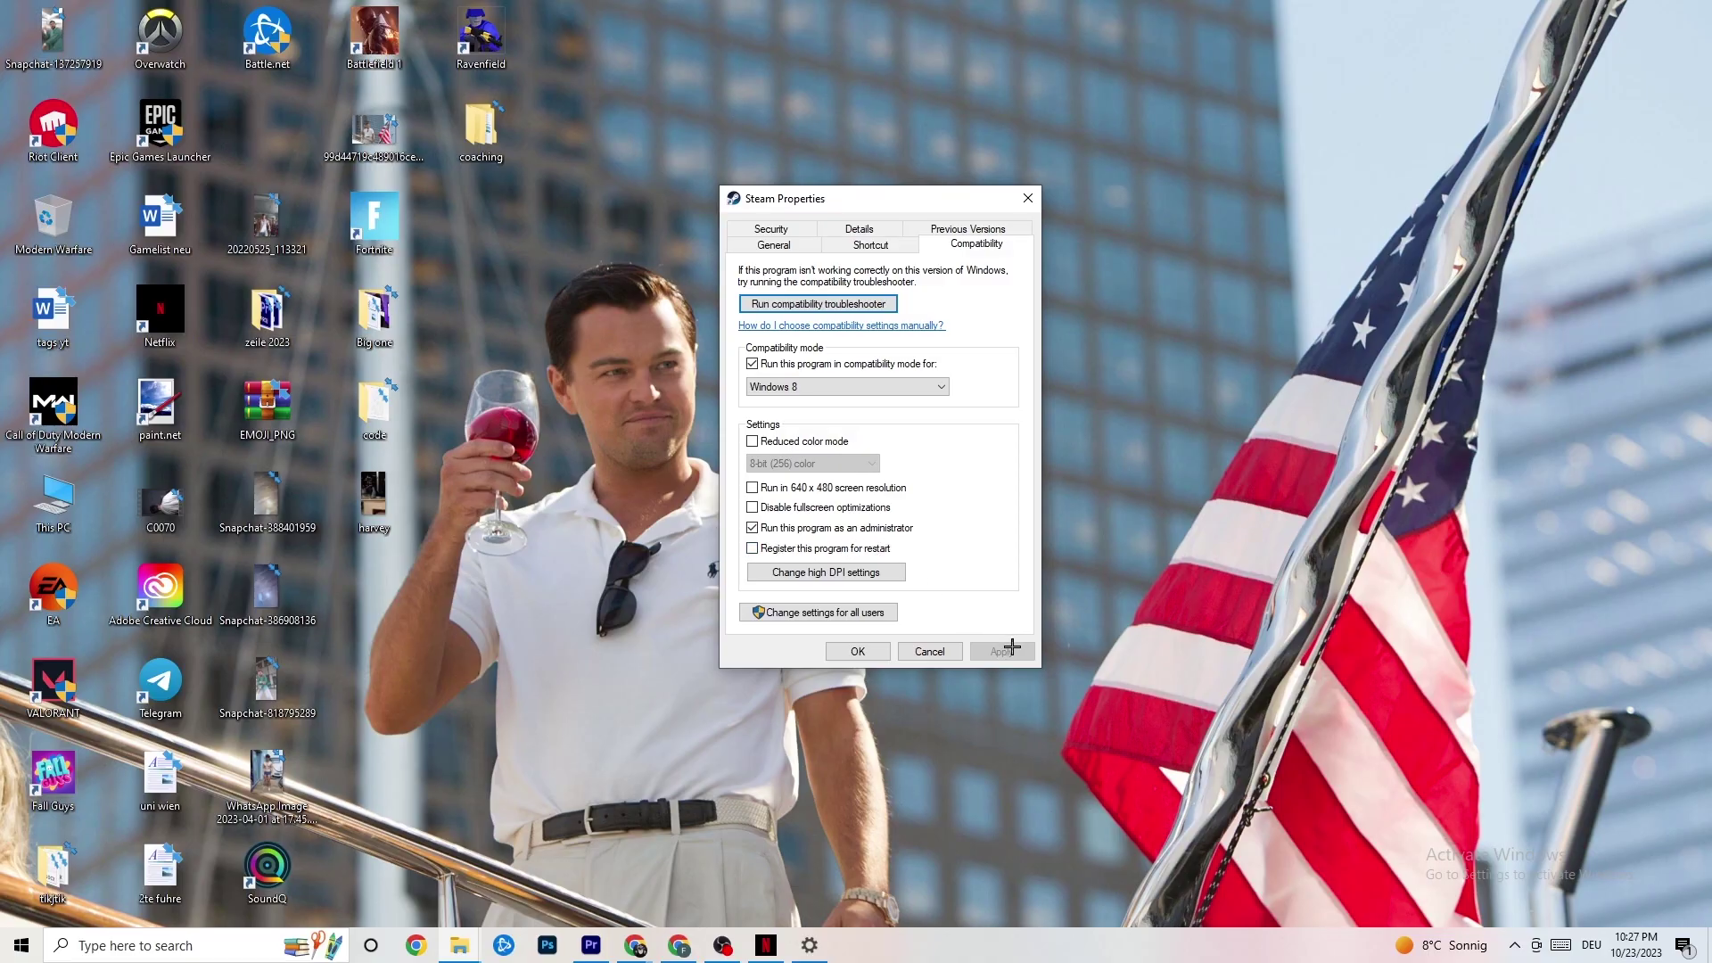
click(858, 652)
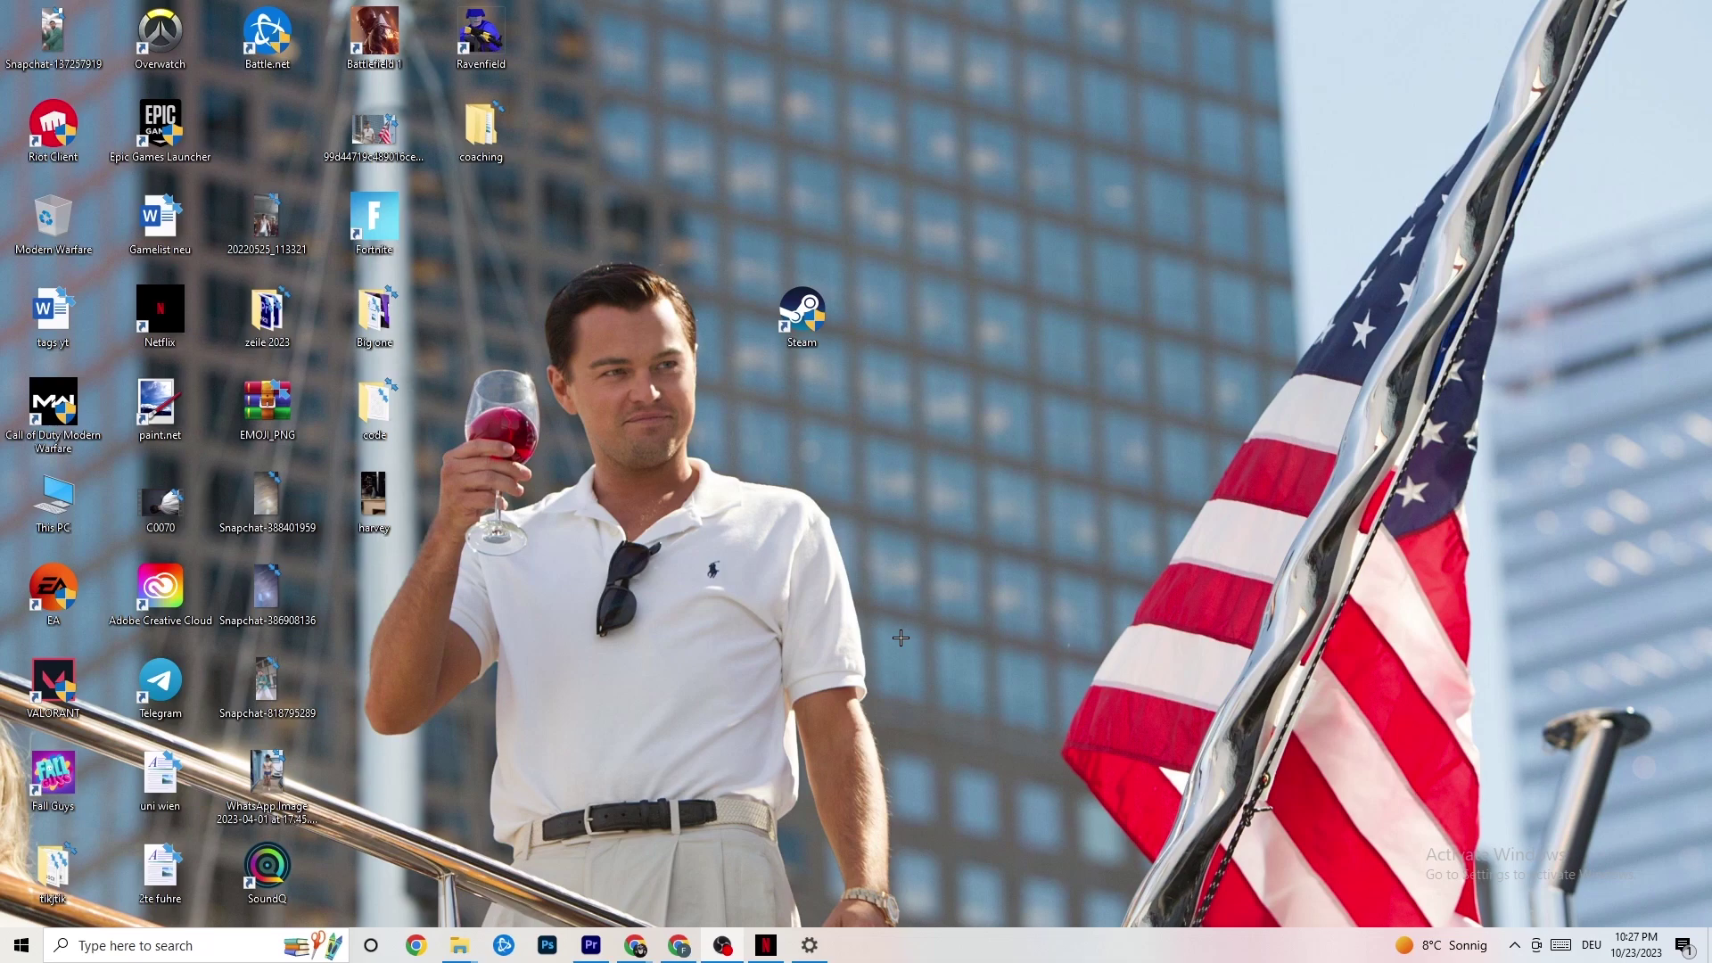
key(super)
key(super)
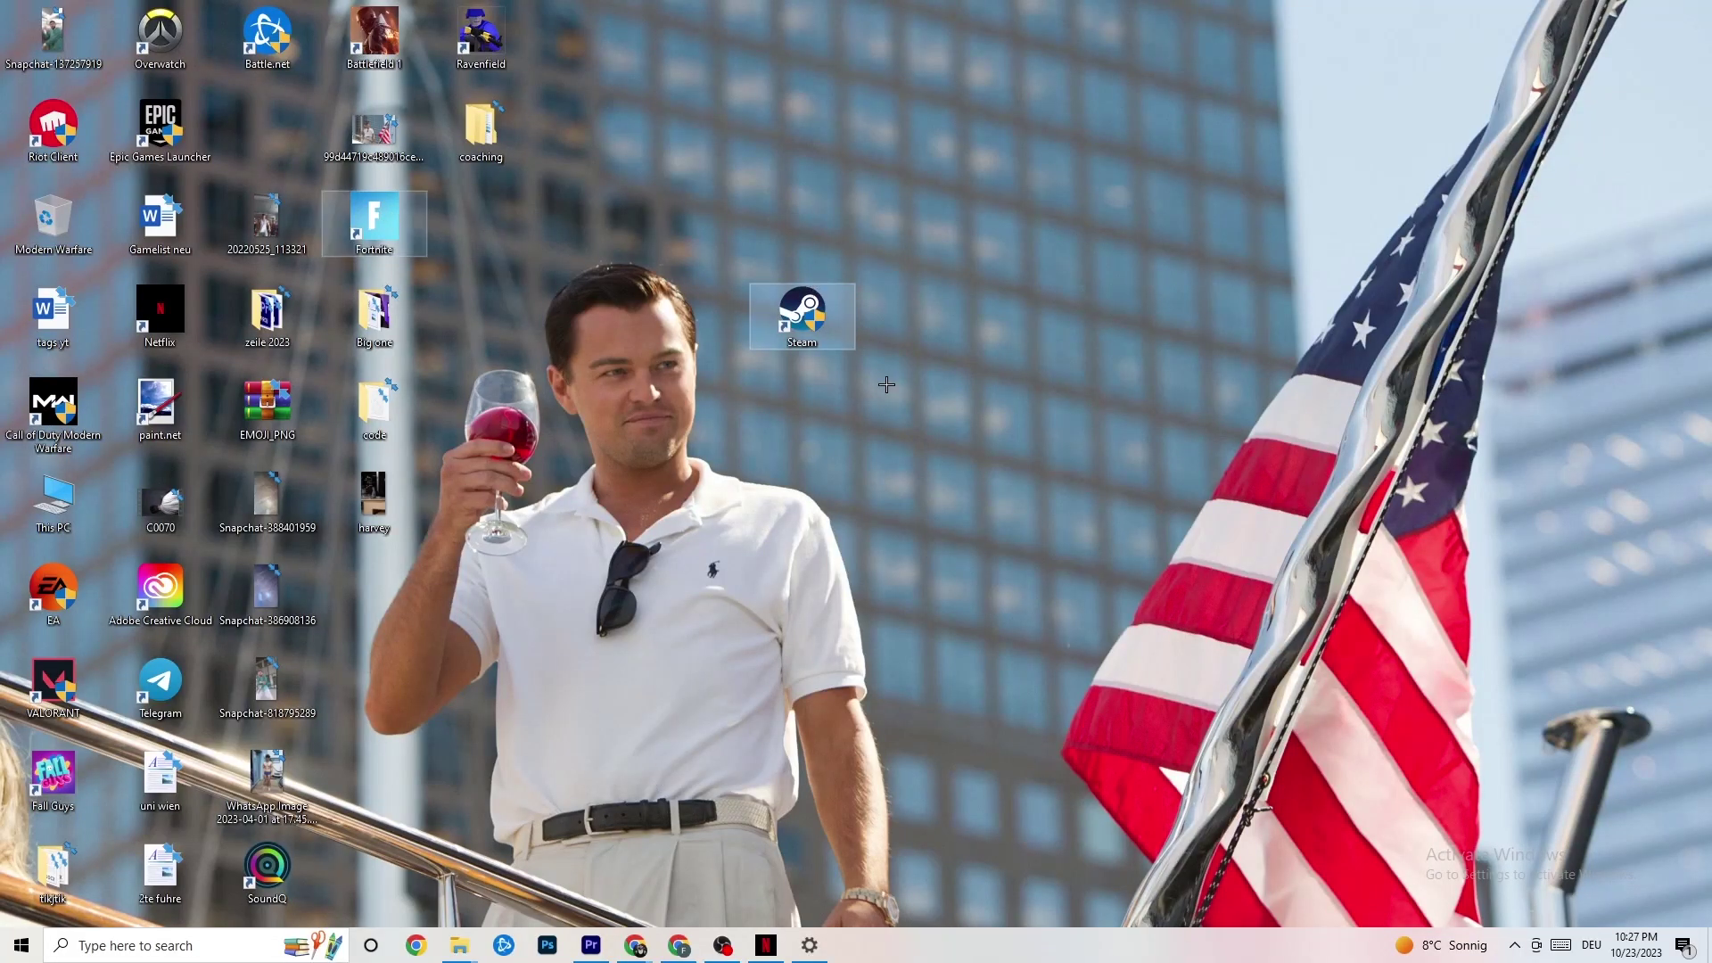
right_click(784, 324)
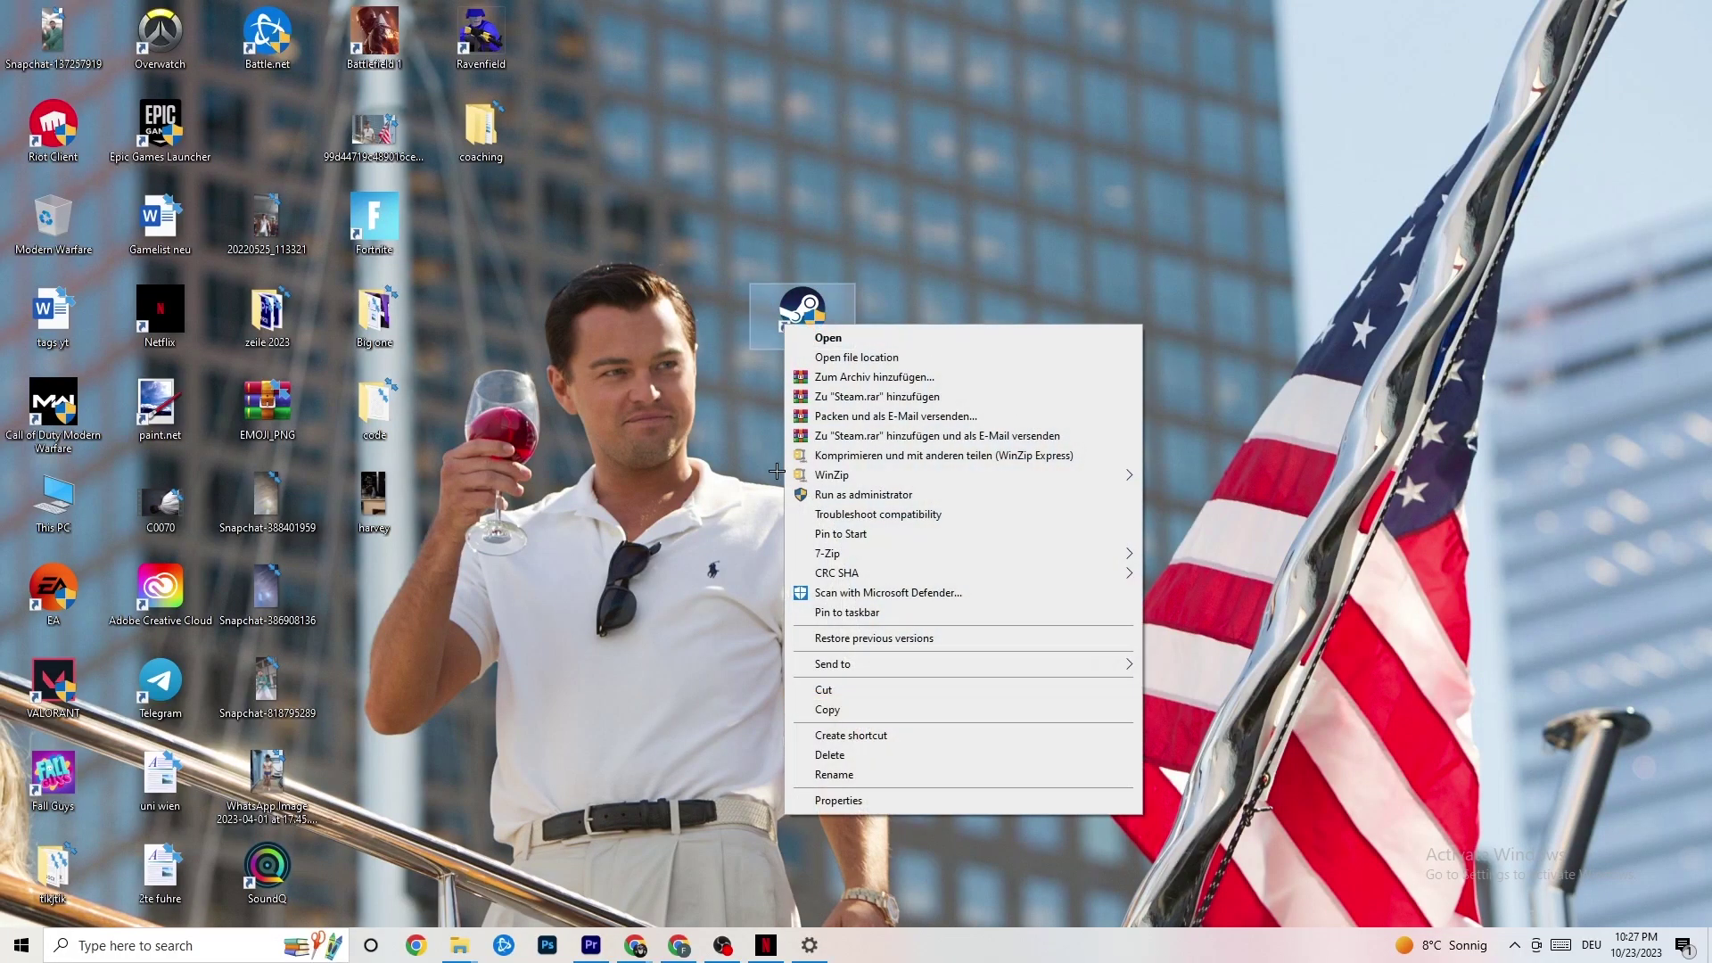
click(691, 504)
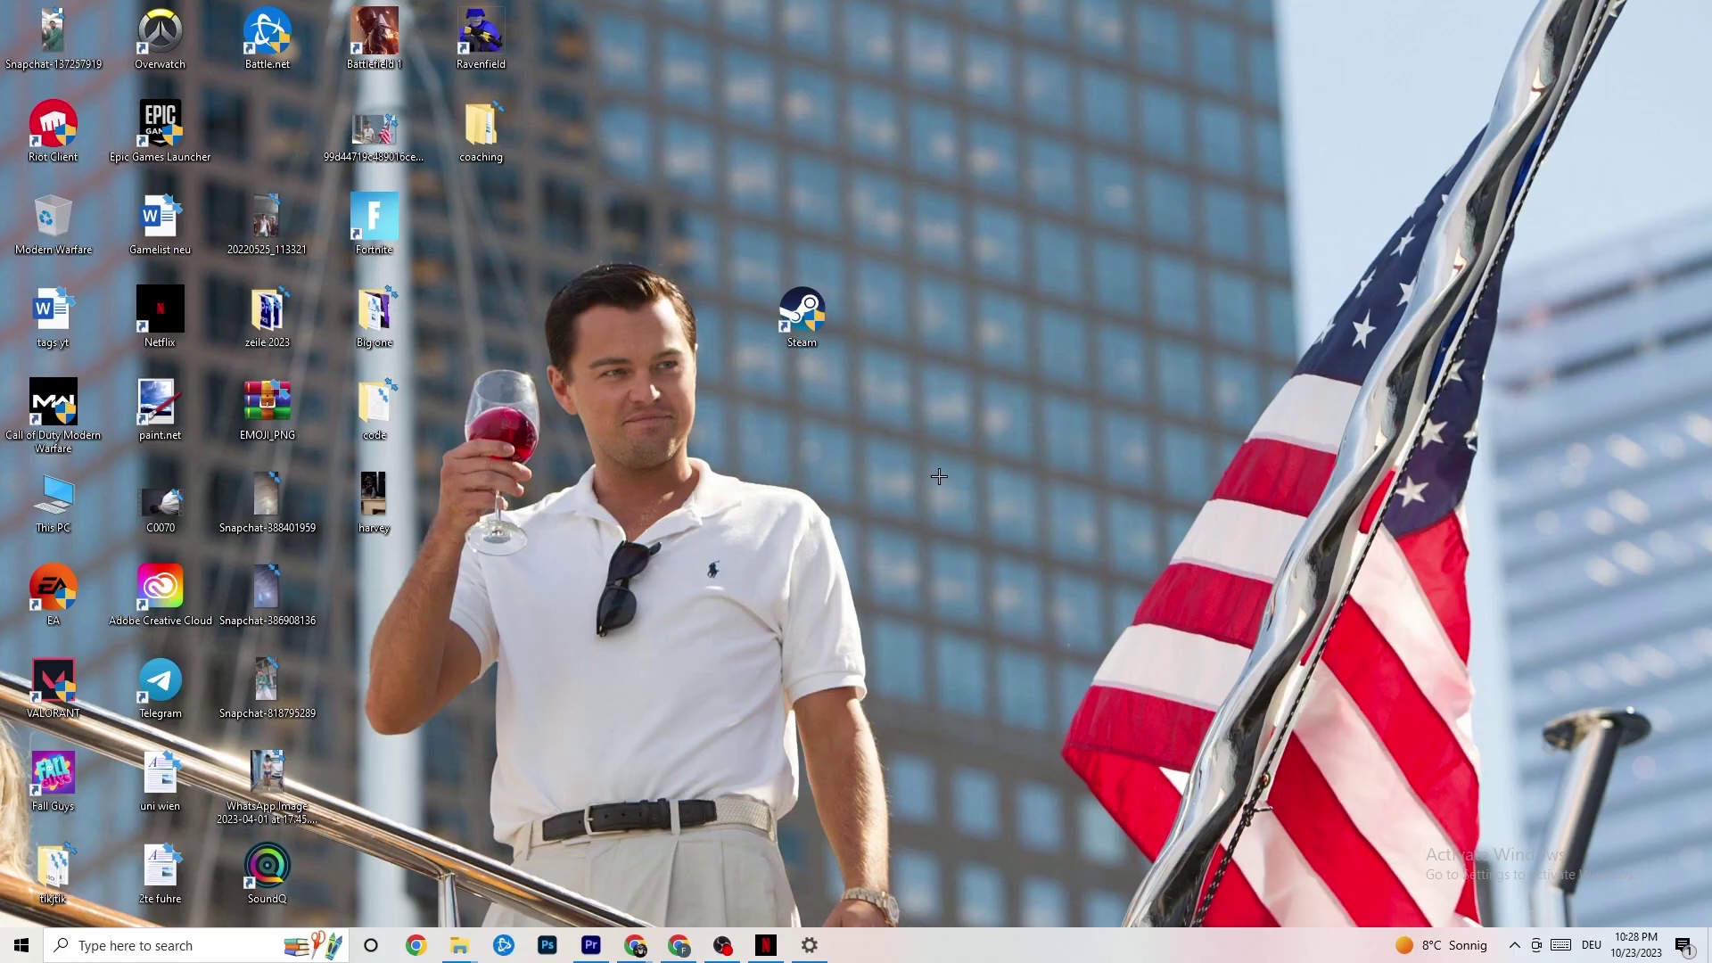
Launch Task Manager from the taskbar maximized, and check Google Chrome's actions without ending it.
right_click(951, 957)
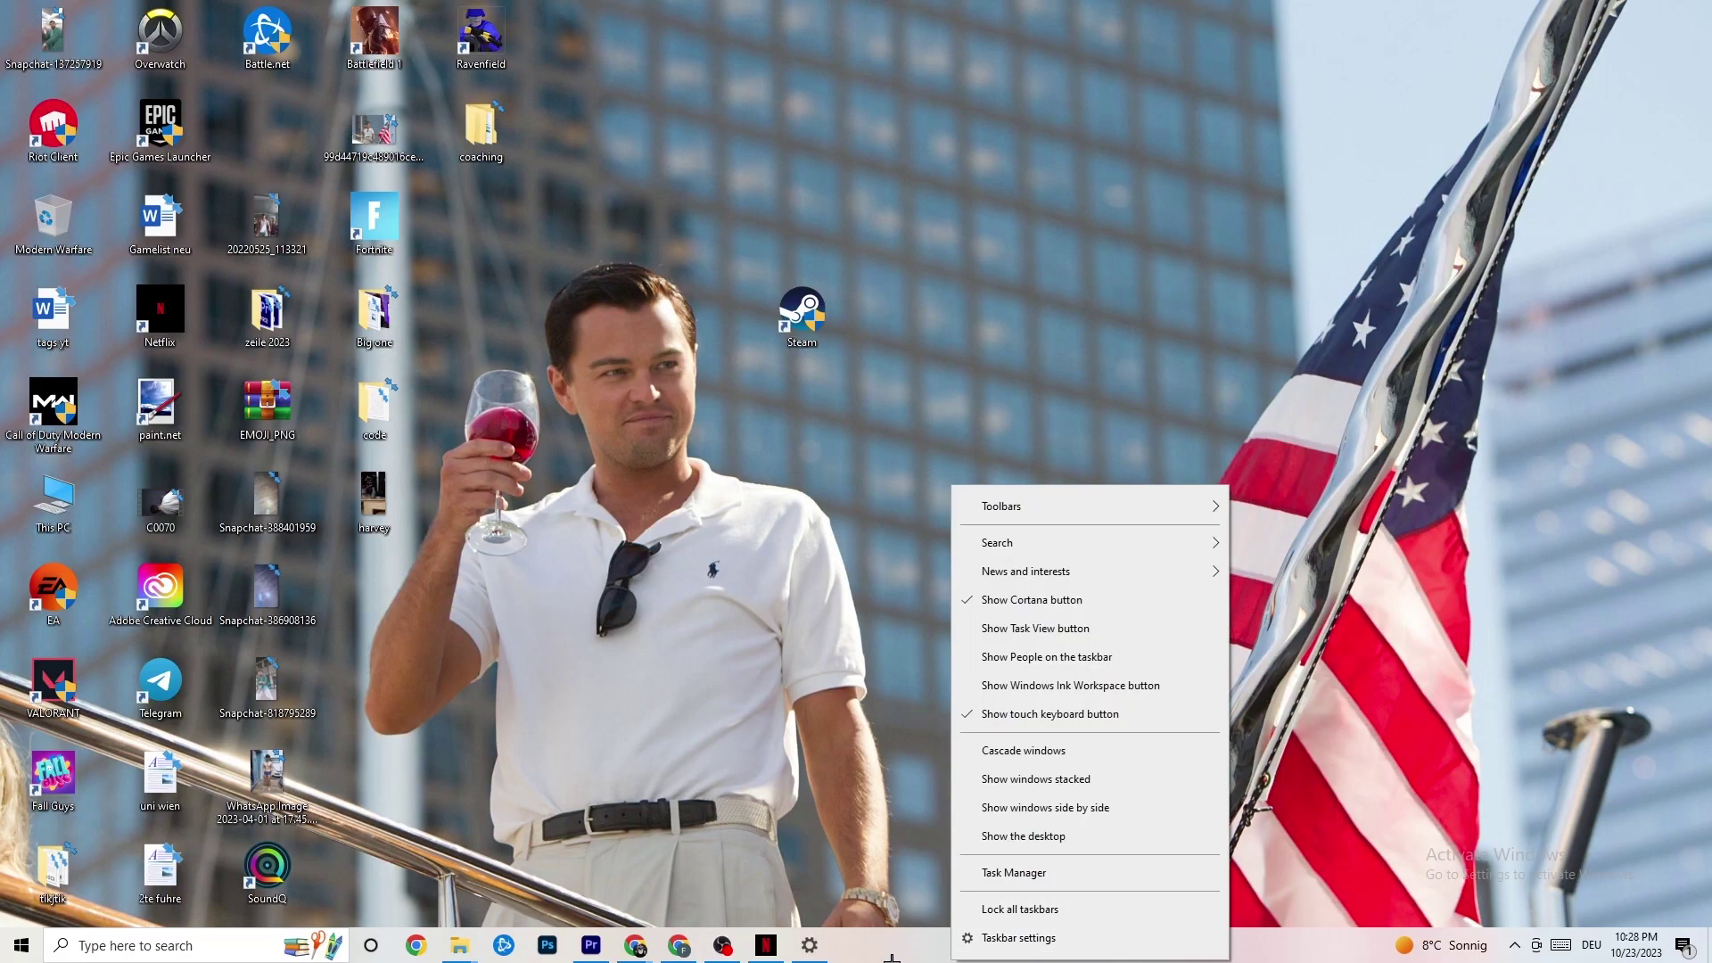
click(1030, 874)
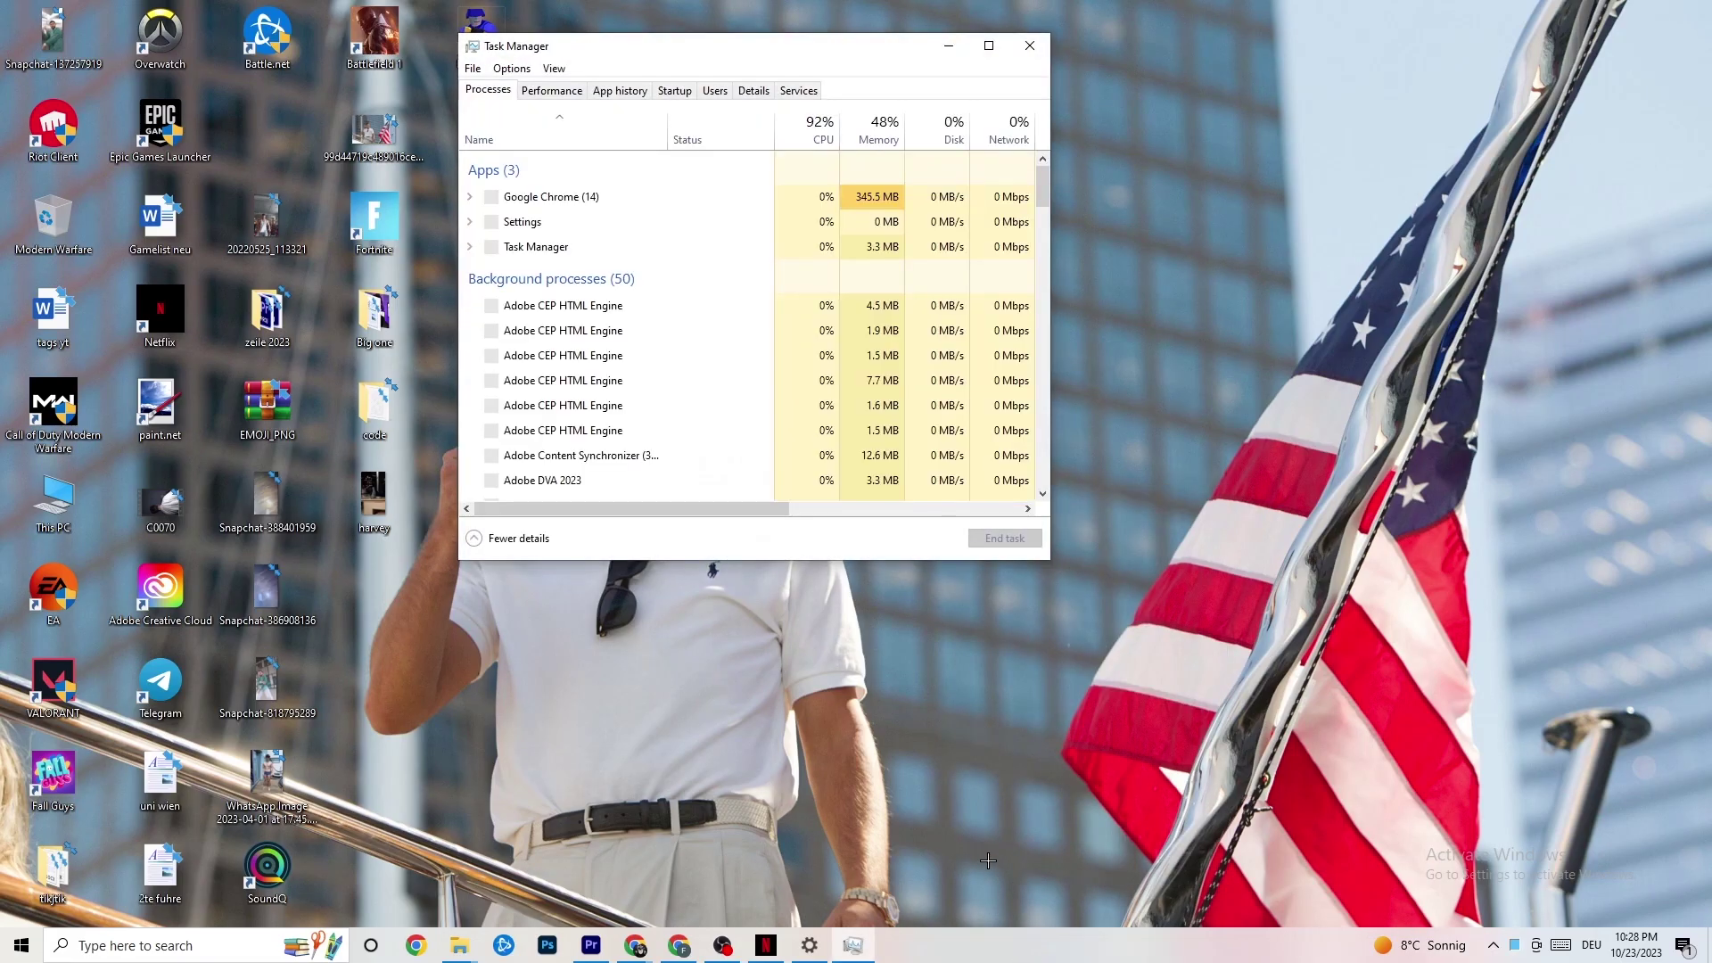
click(988, 46)
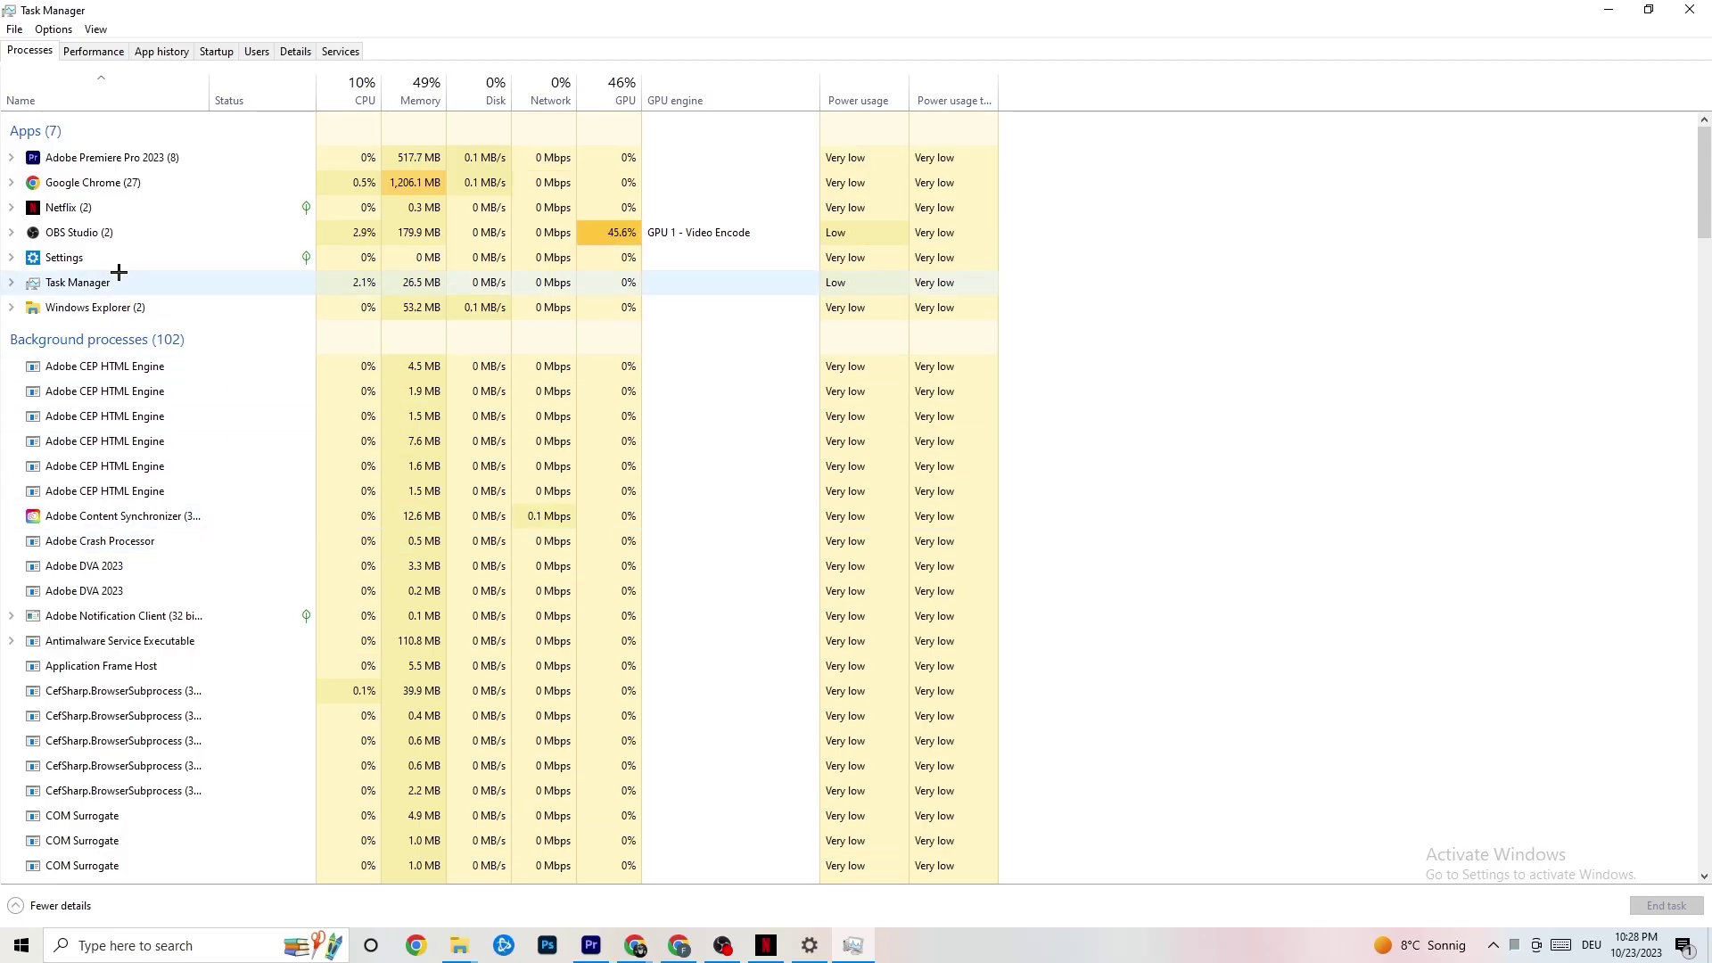
right_click(122, 182)
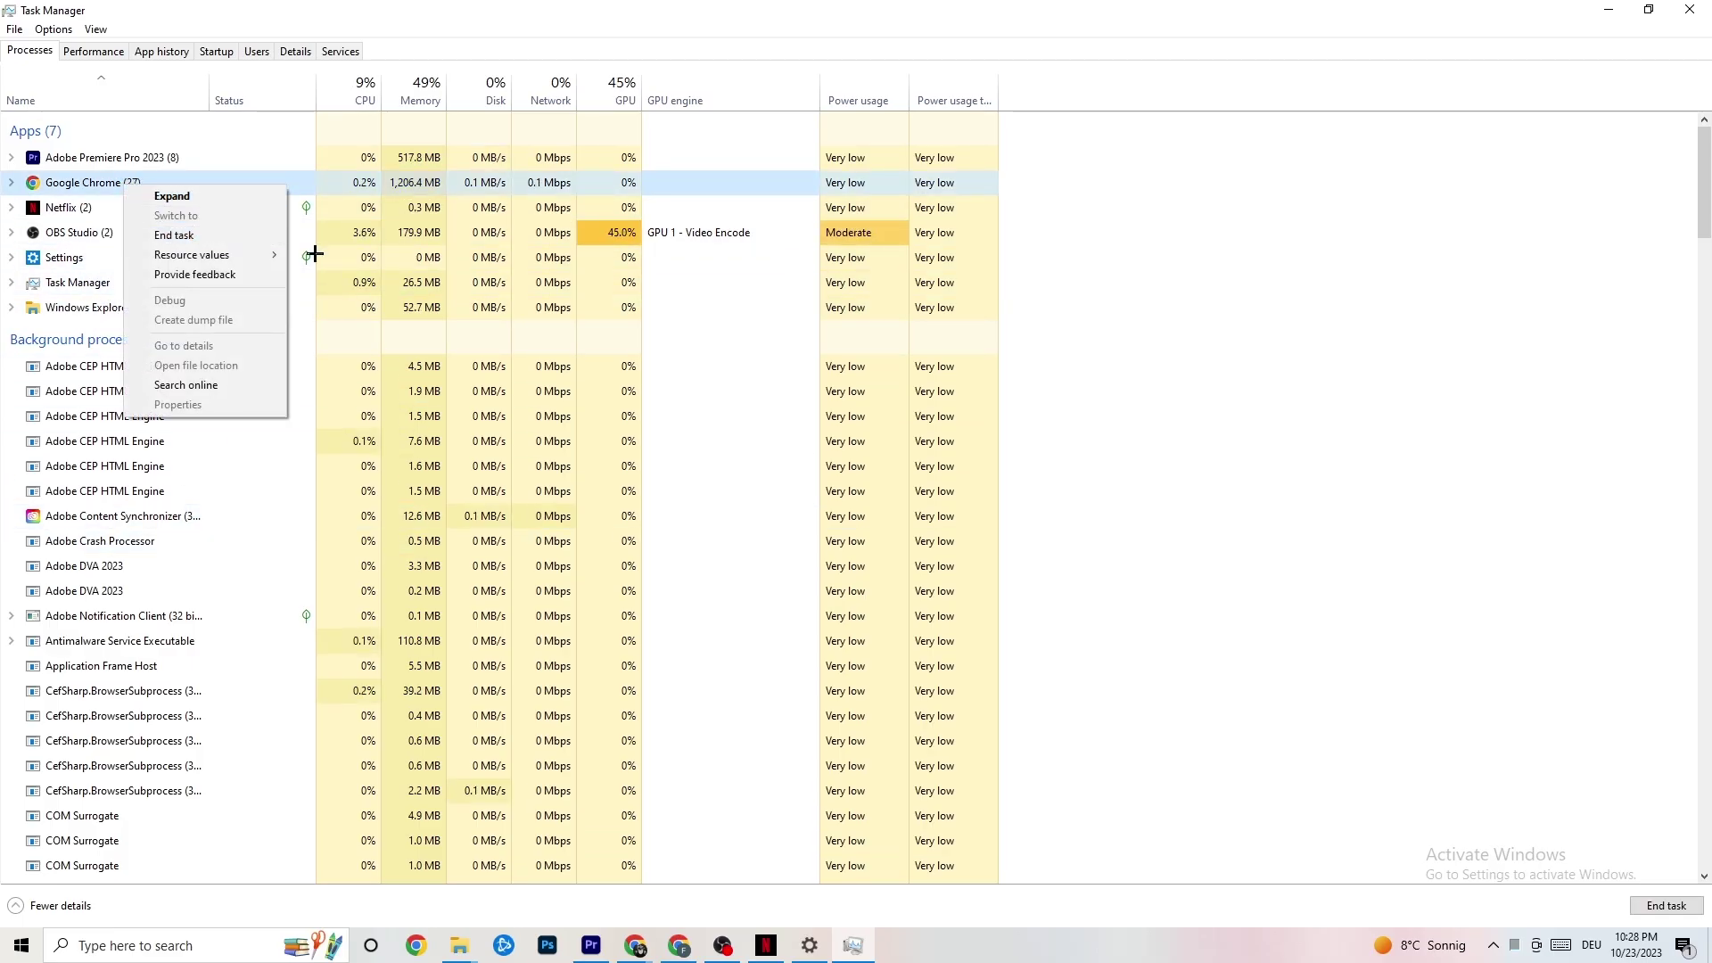
click(1219, 214)
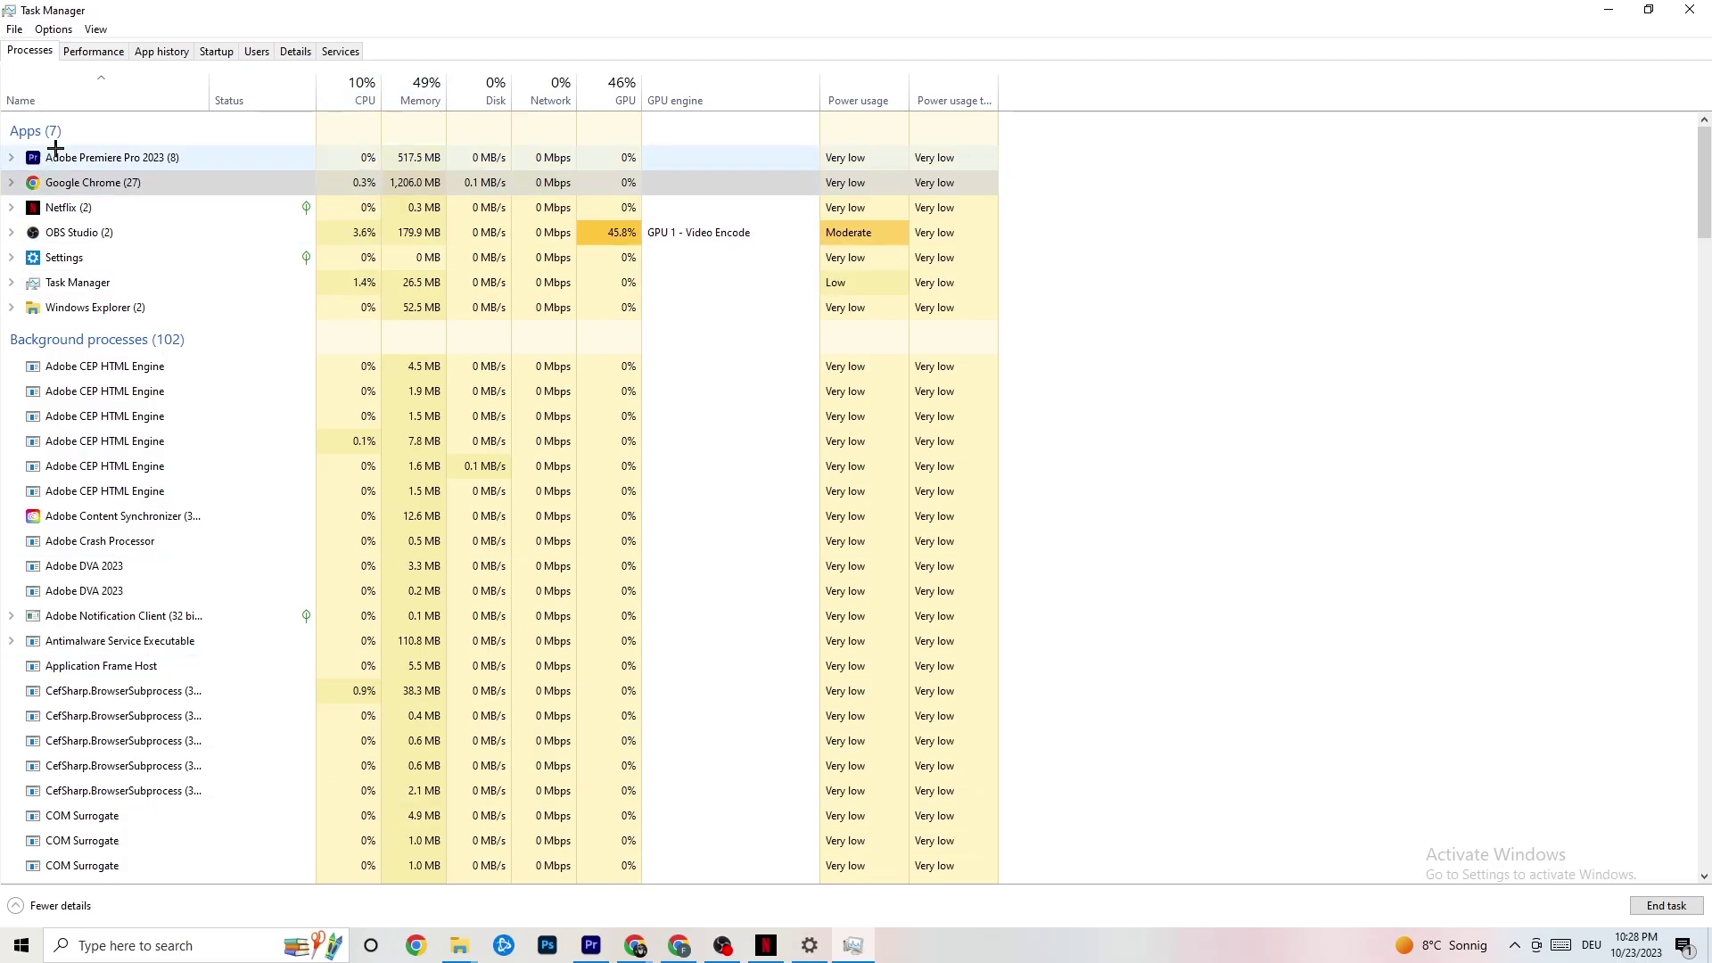
In Details, look at Adobe Premiere Pro's priority levels without changing them, then view Startup apps.
click(295, 51)
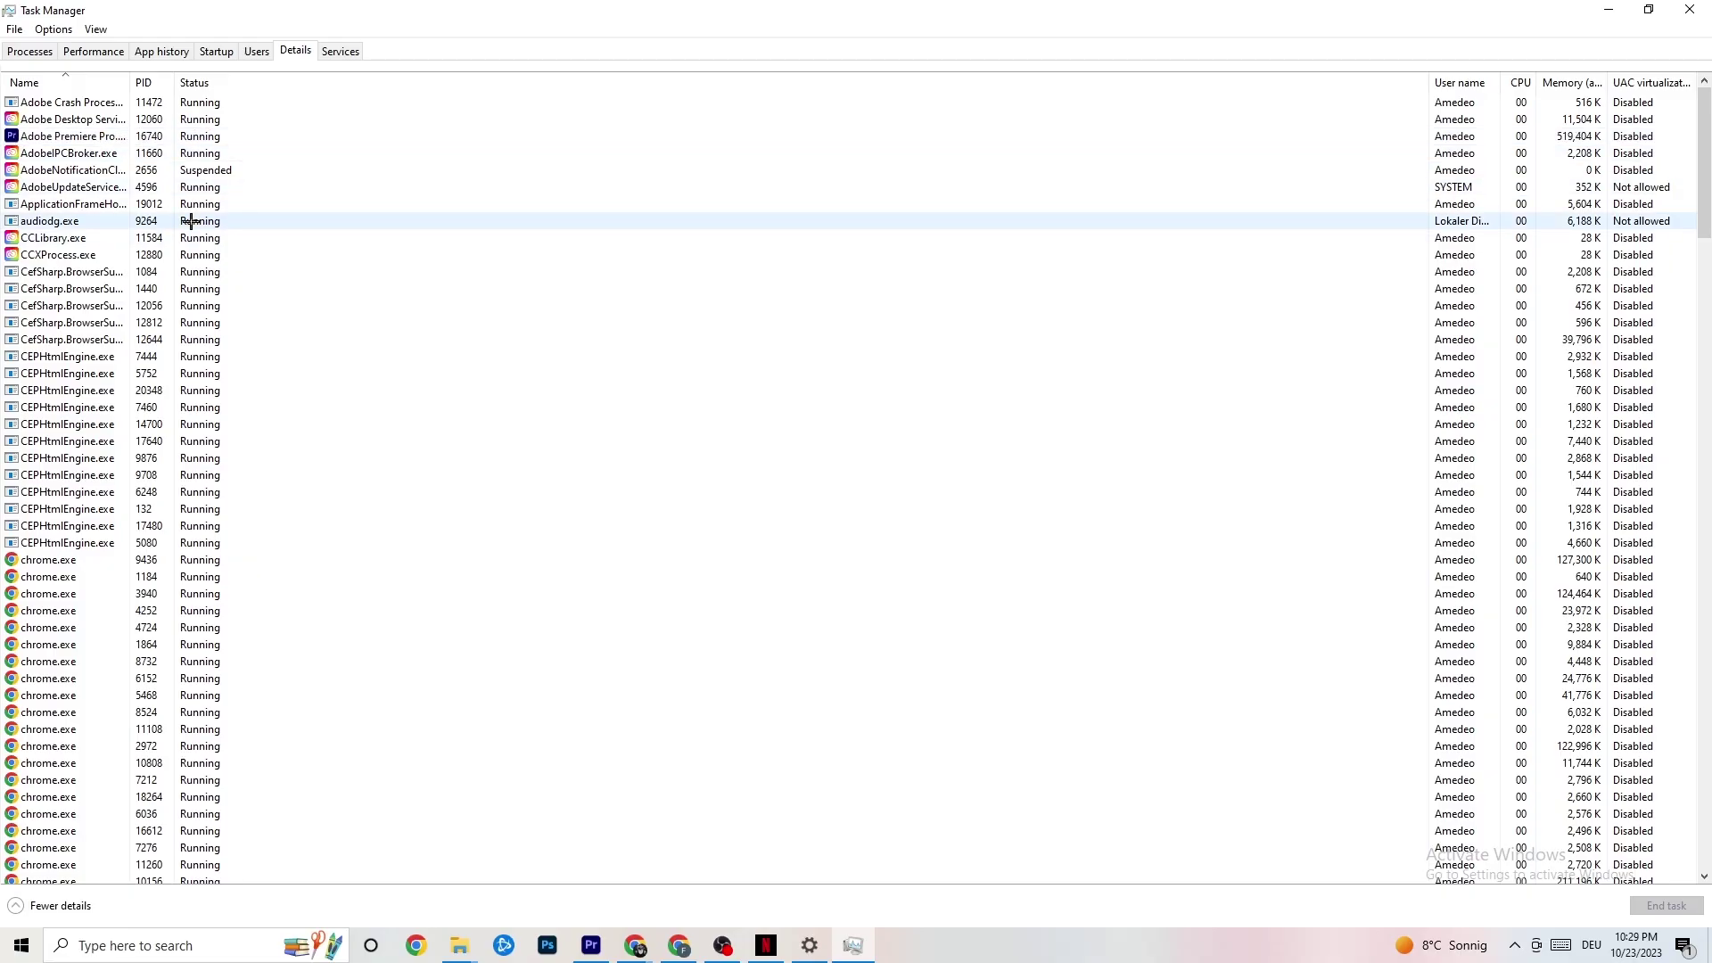
right_click(93, 139)
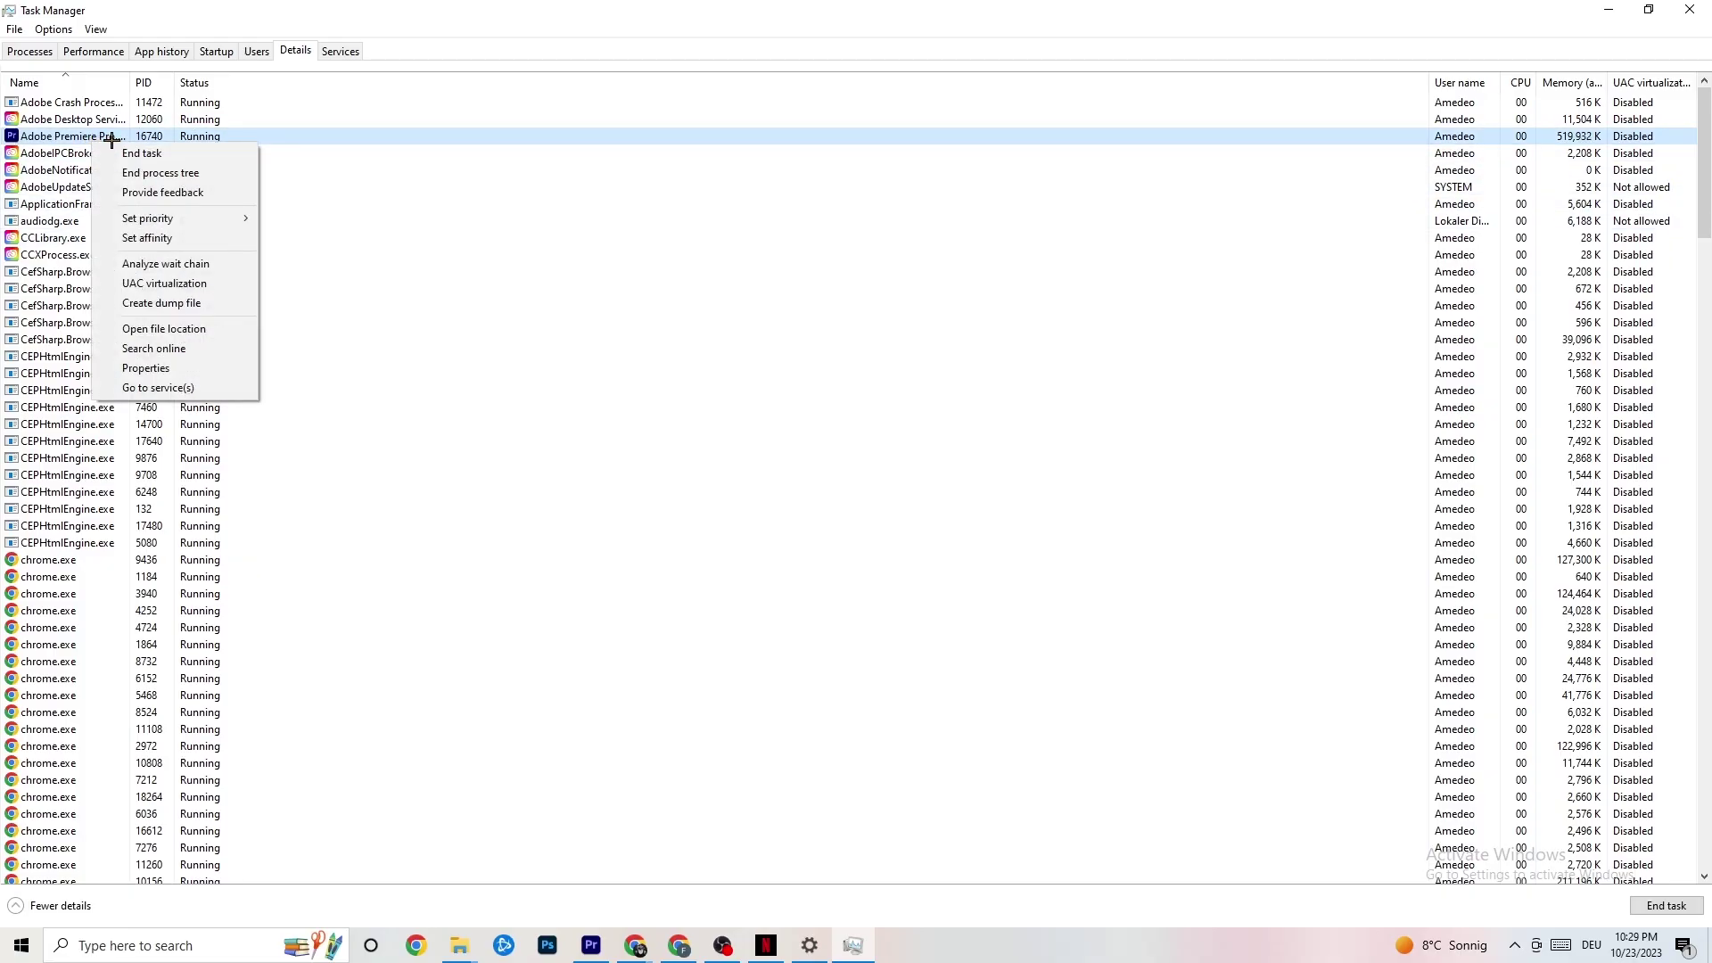
mouse_move(164, 219)
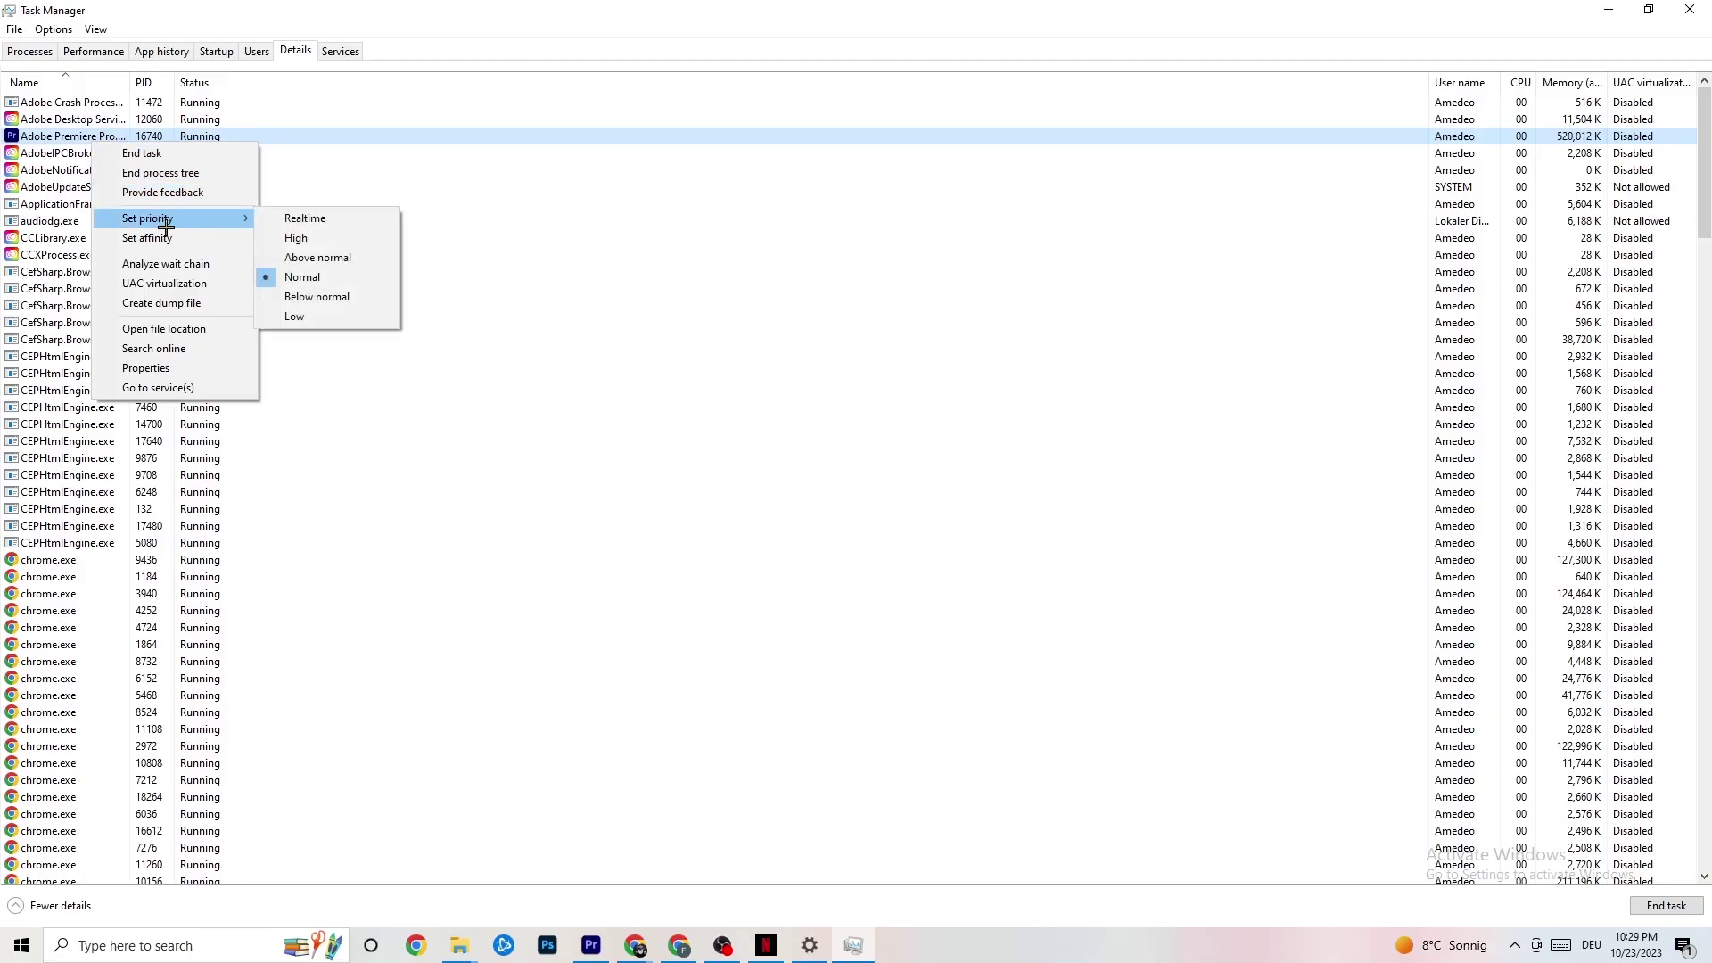
click(236, 212)
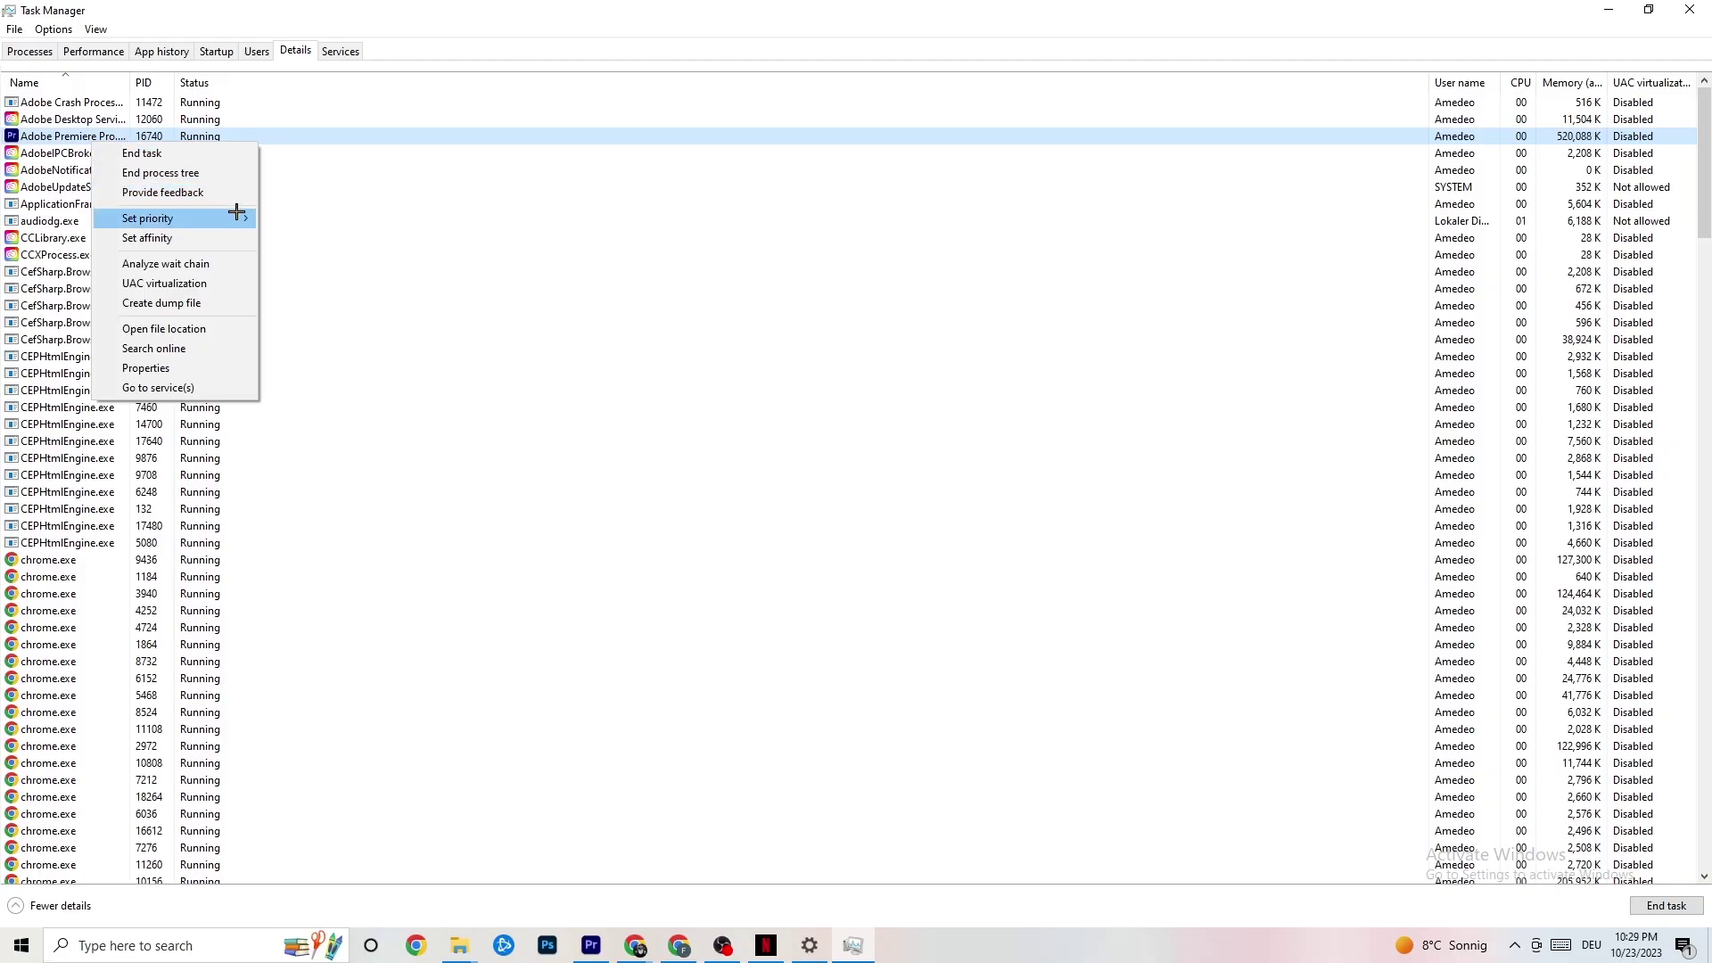
click(237, 212)
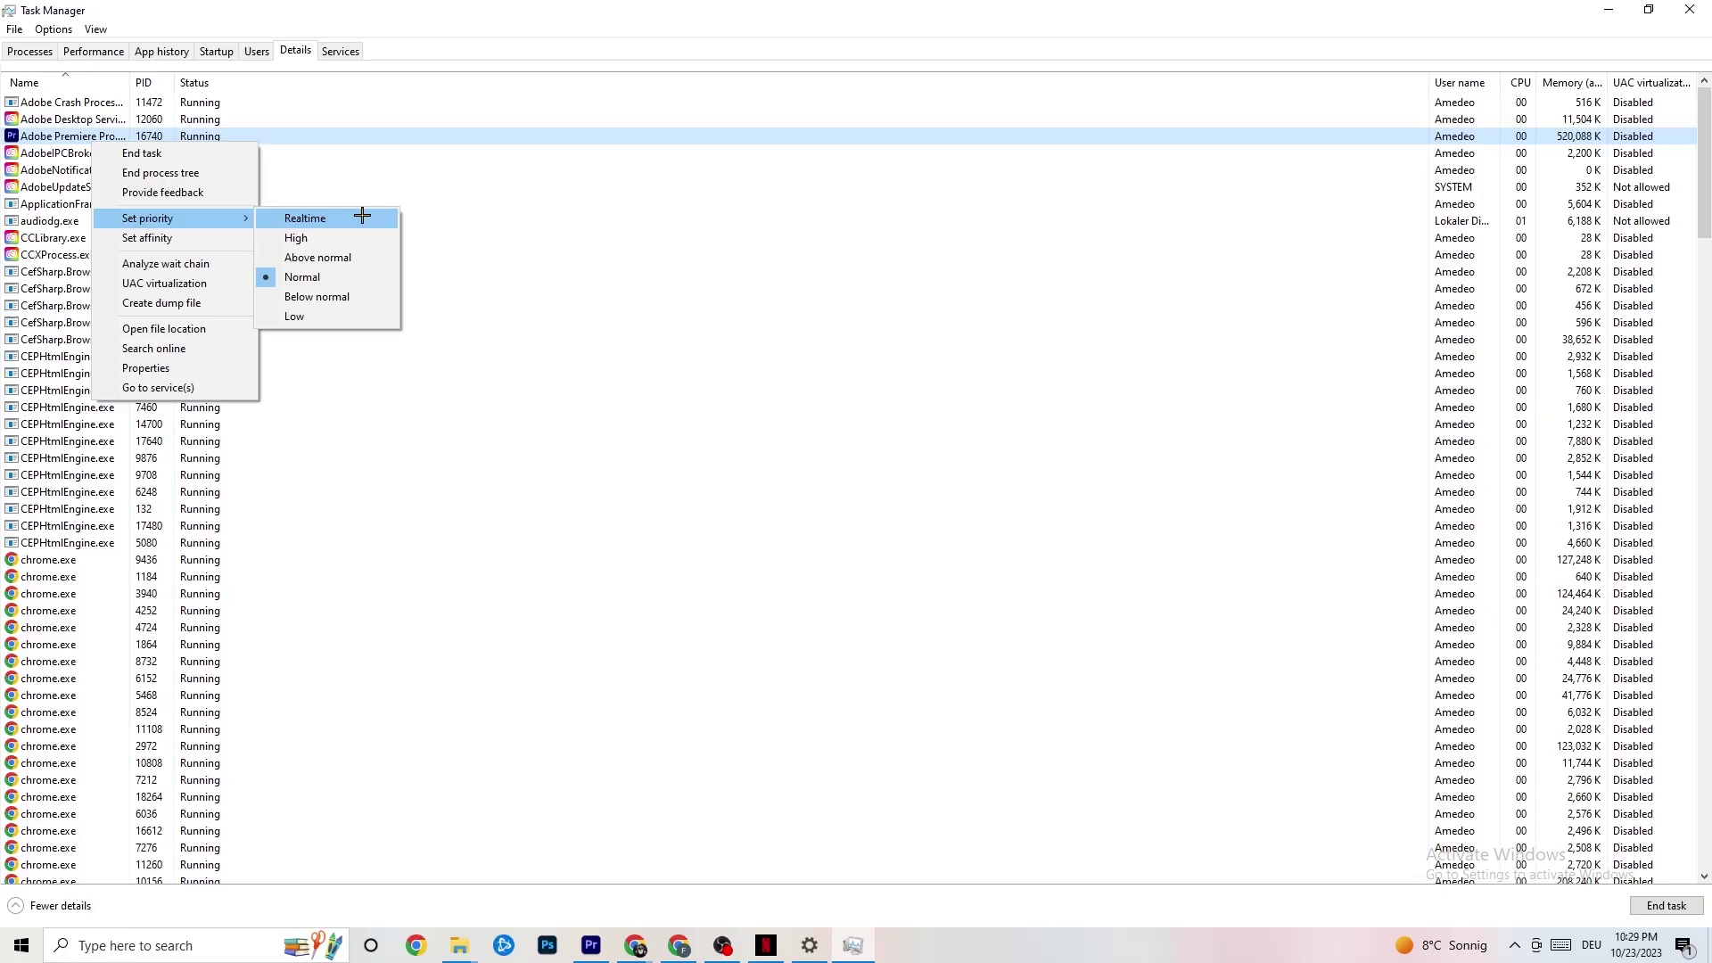
click(463, 187)
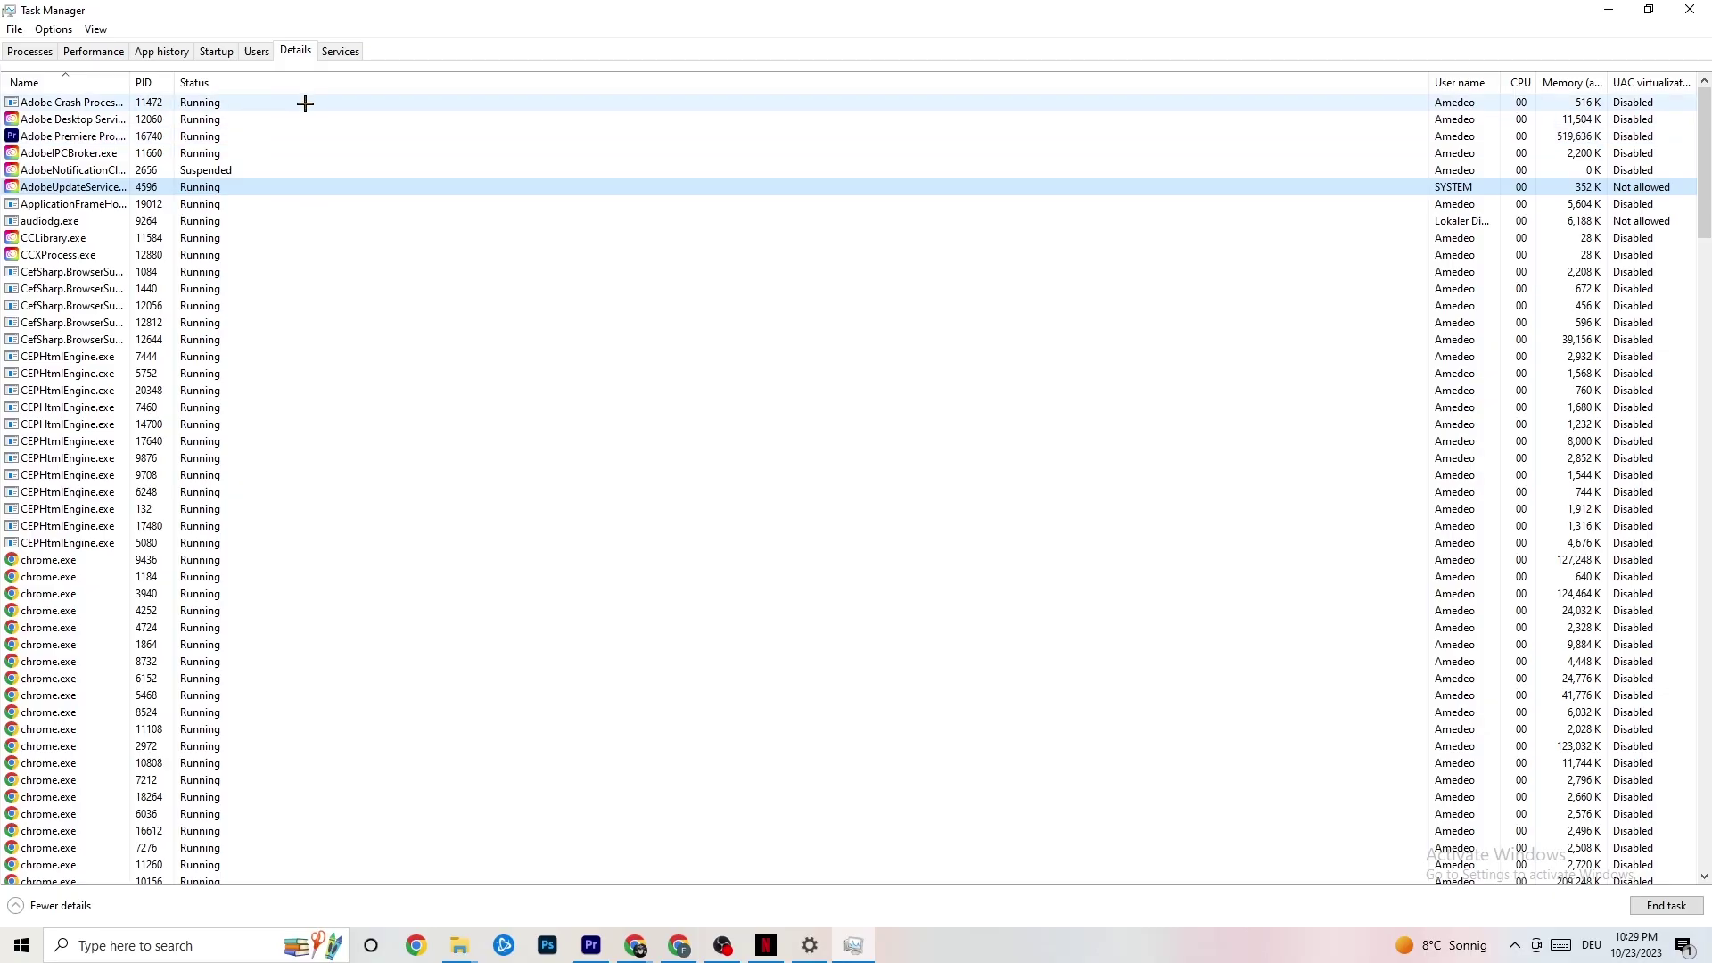
click(216, 51)
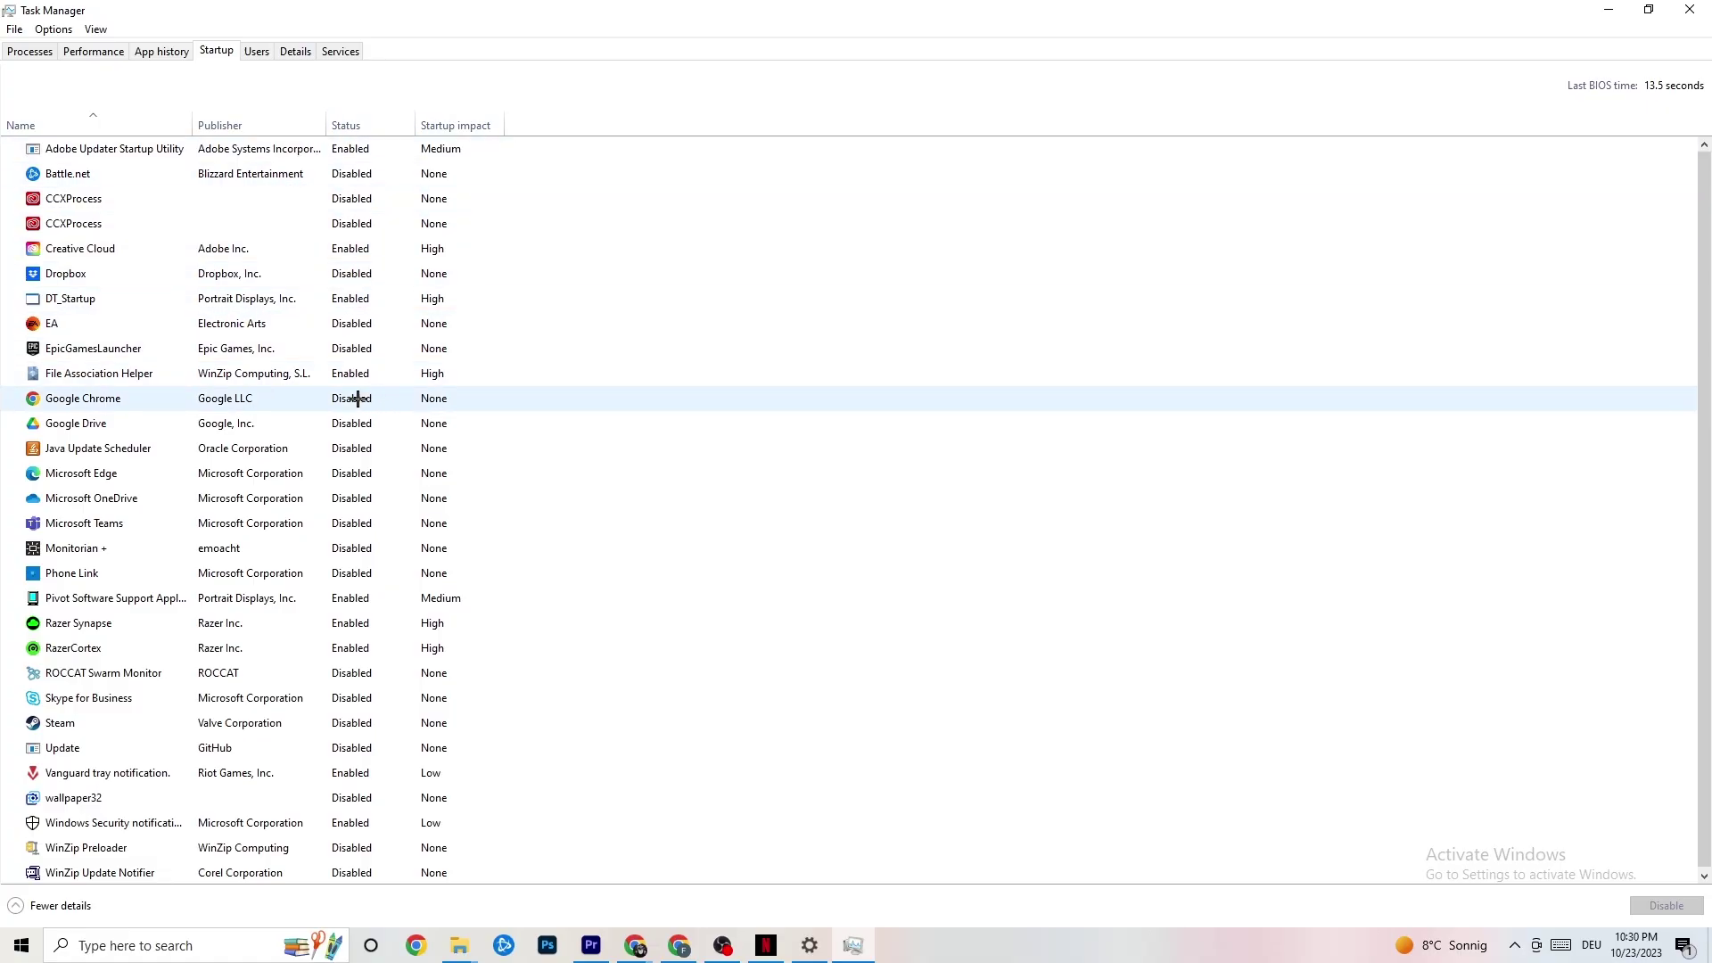
Leave the Razer Synapse startup entry enabled and close Task Manager.
right_click(346, 624)
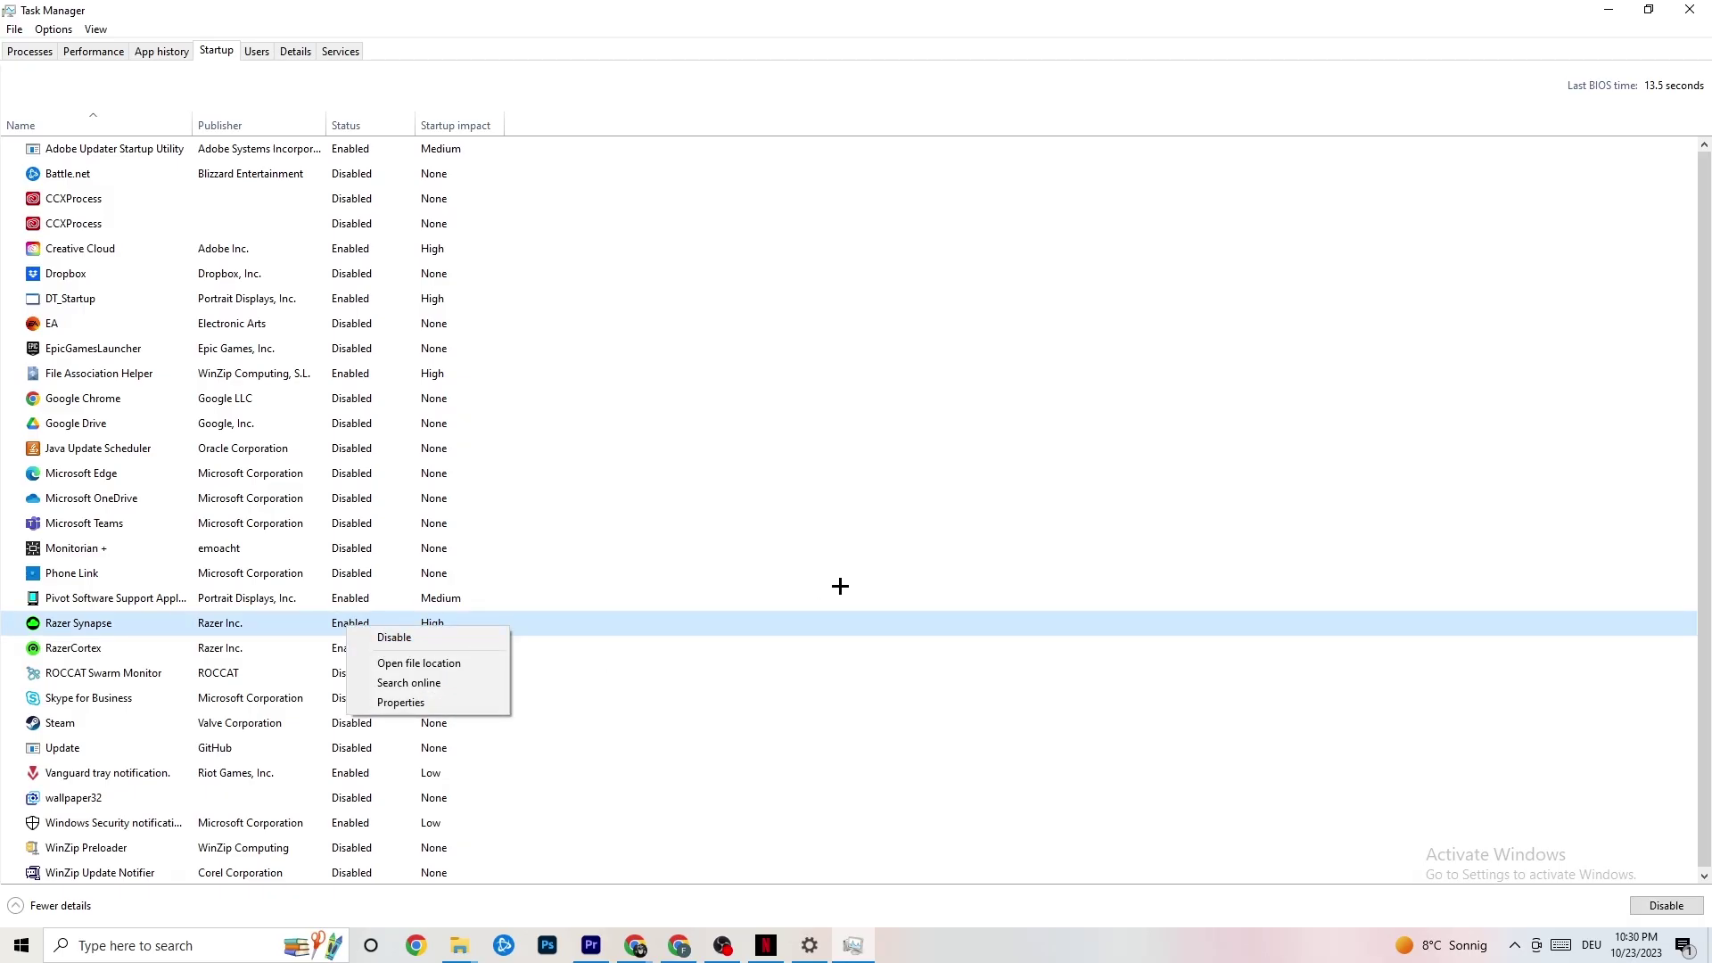
click(883, 91)
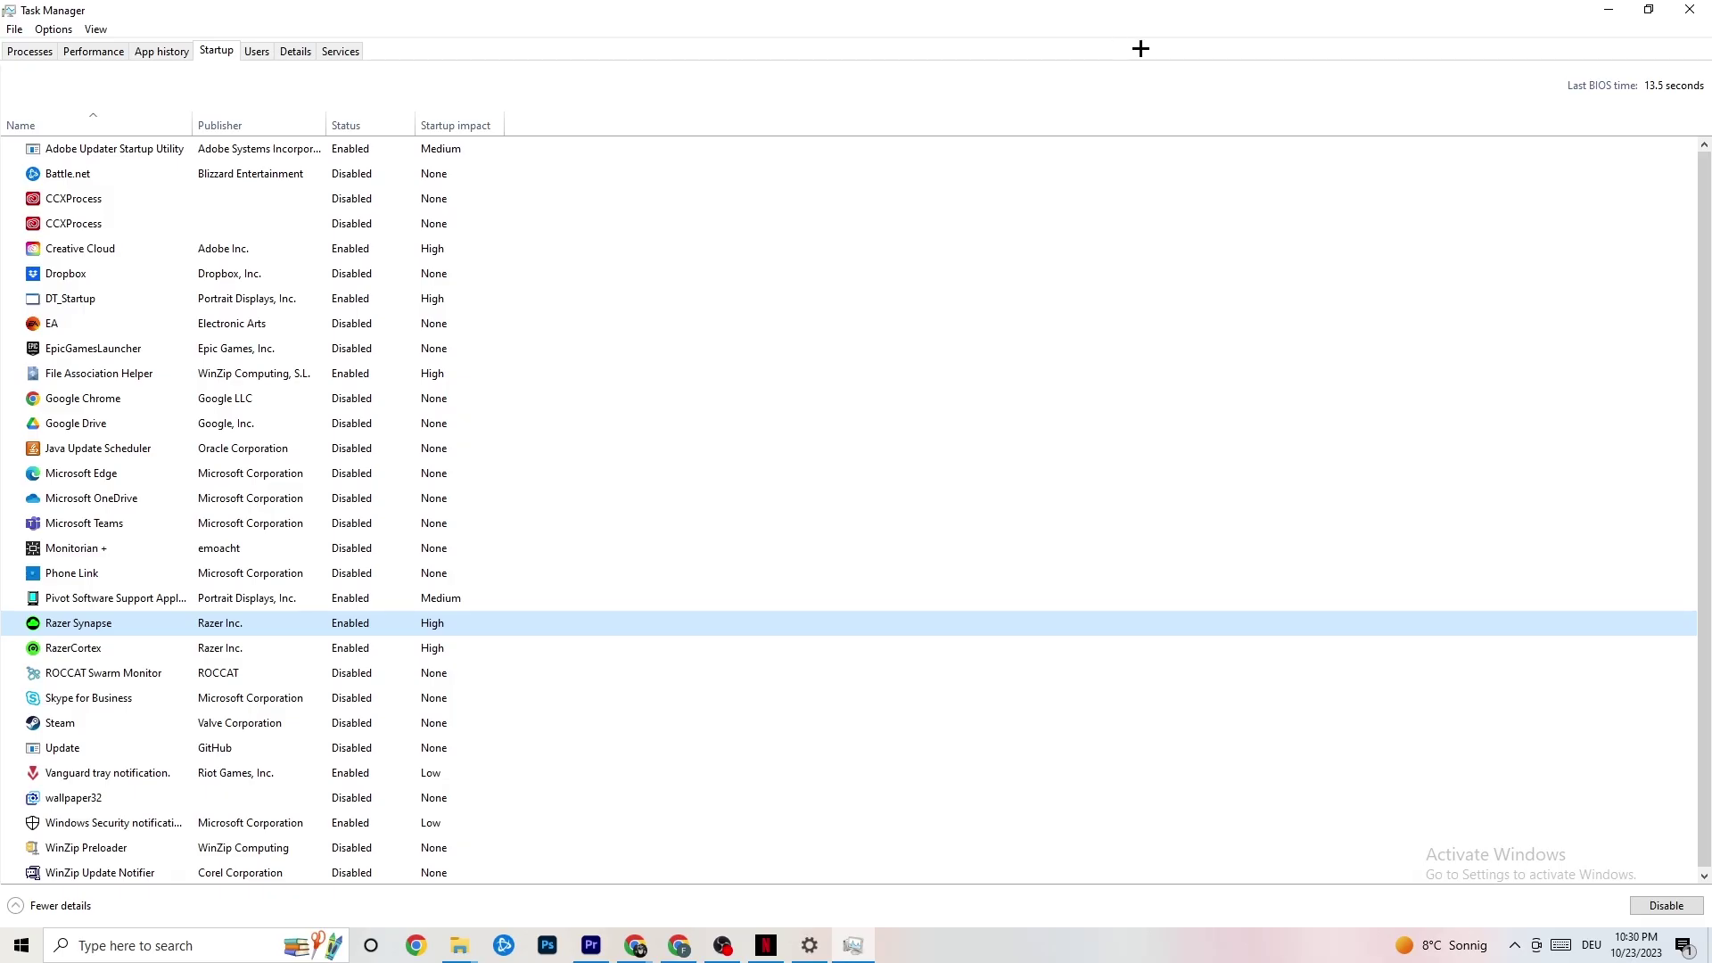
click(1680, 6)
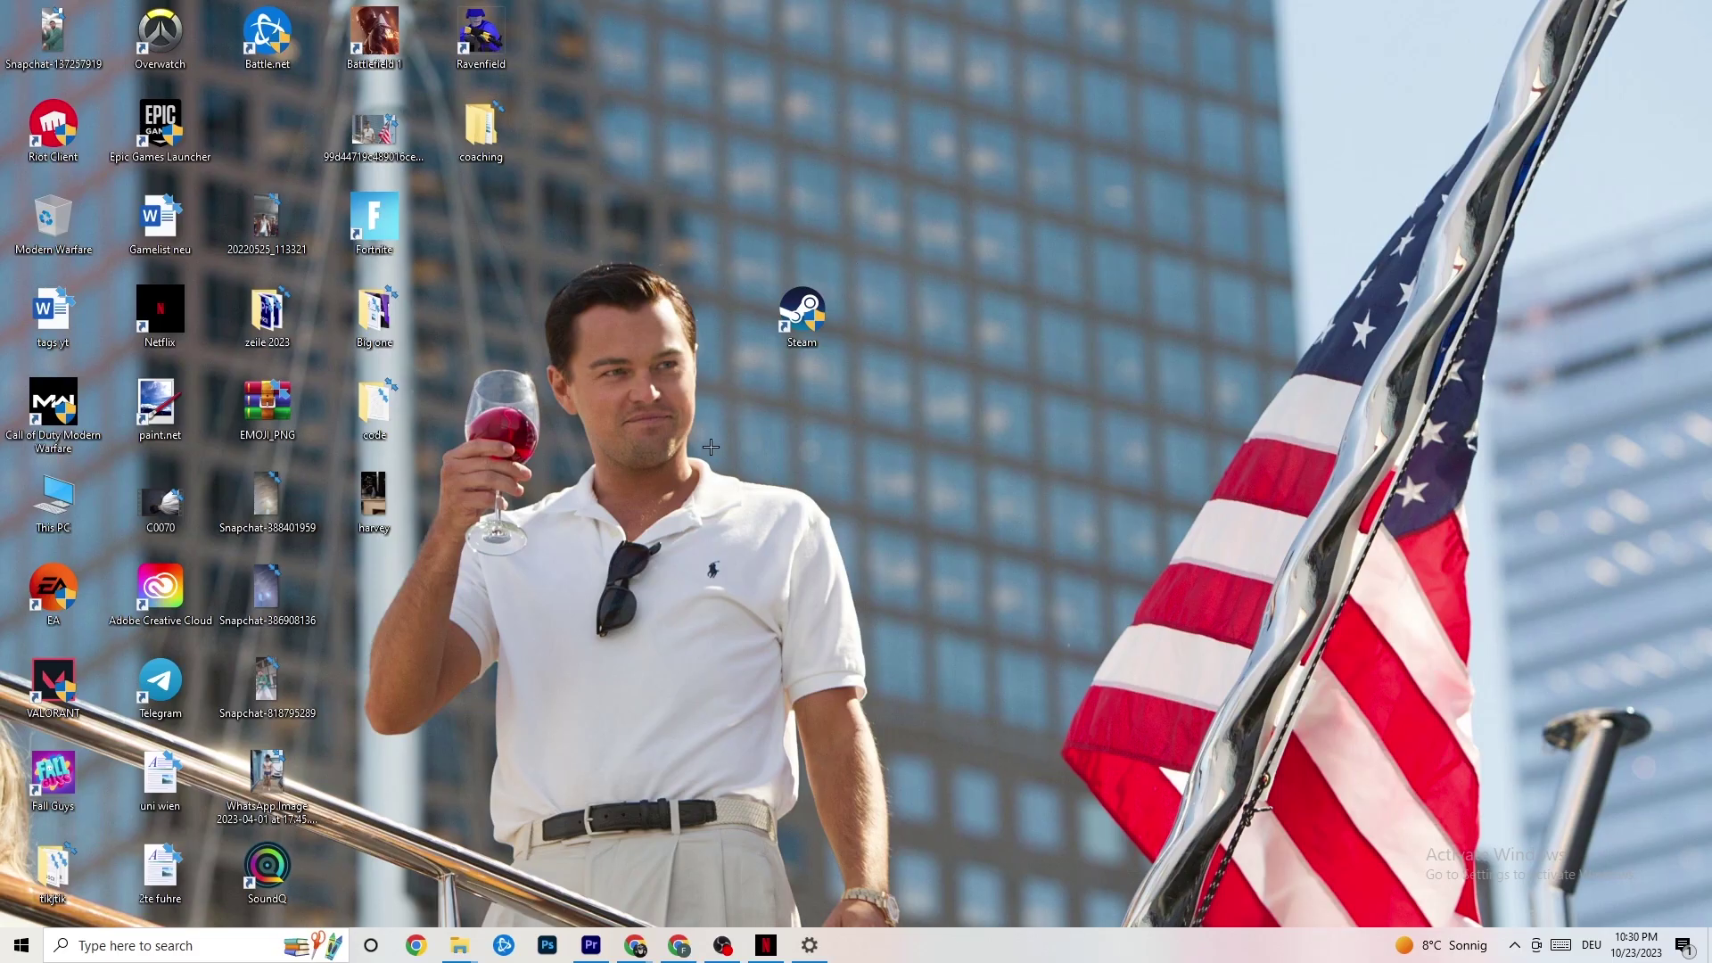
Open Windows Settings to the System display page.
click(16, 952)
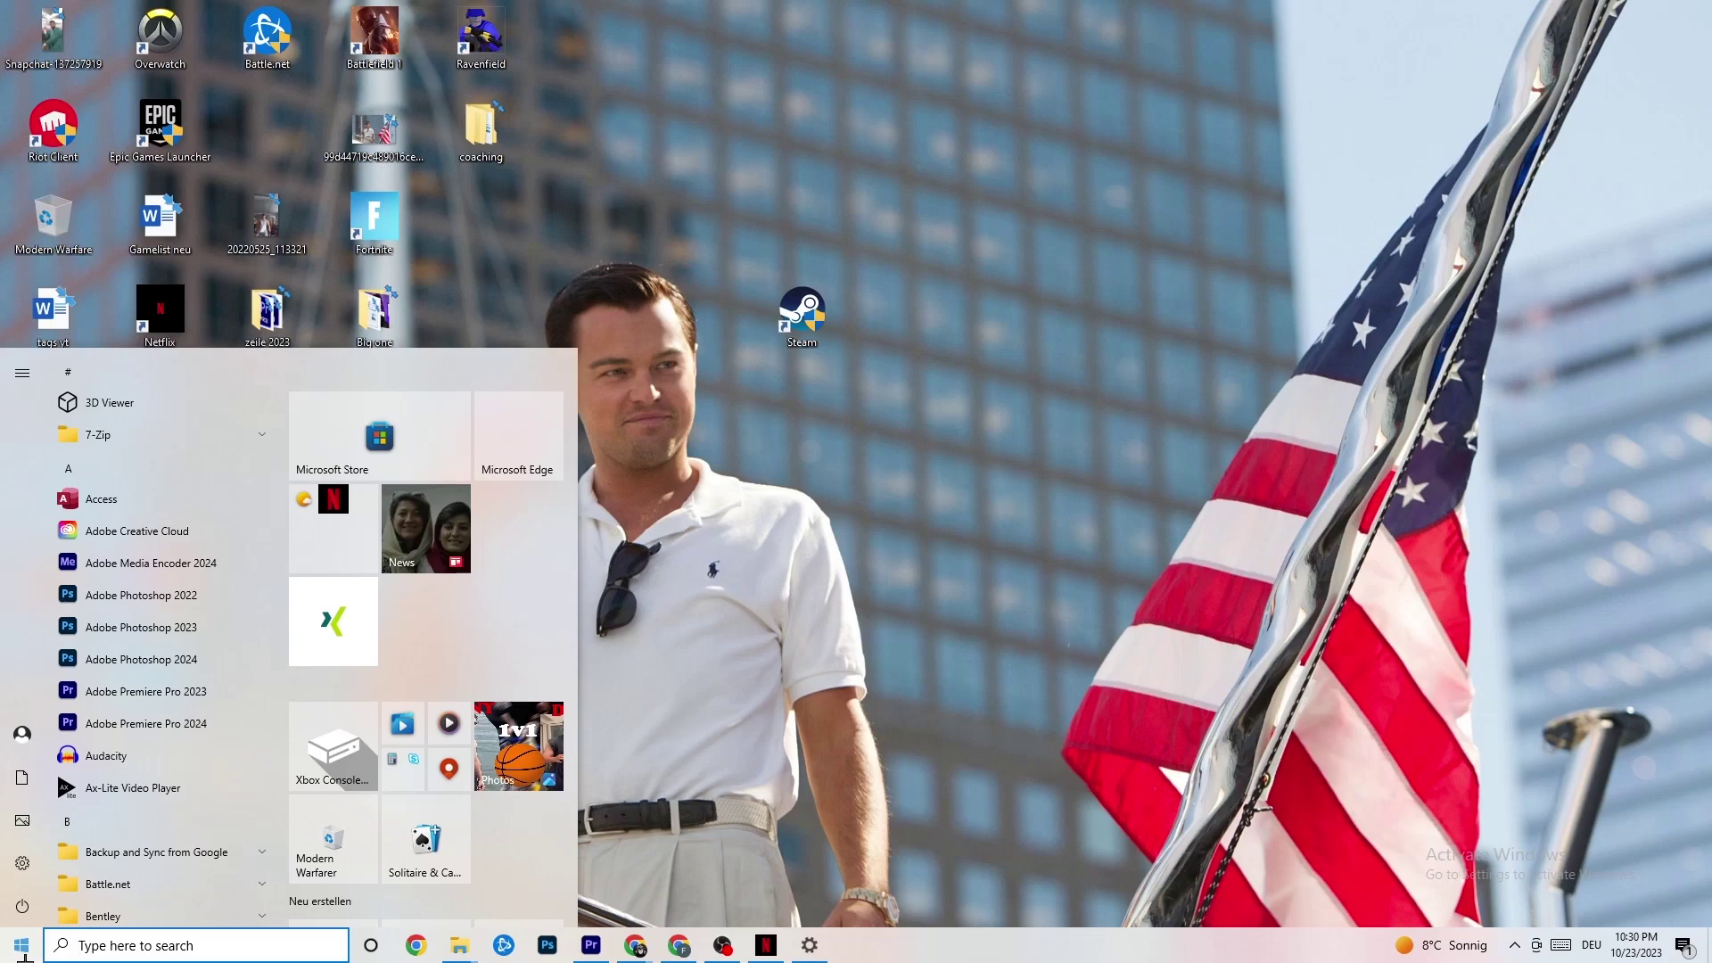
click(22, 862)
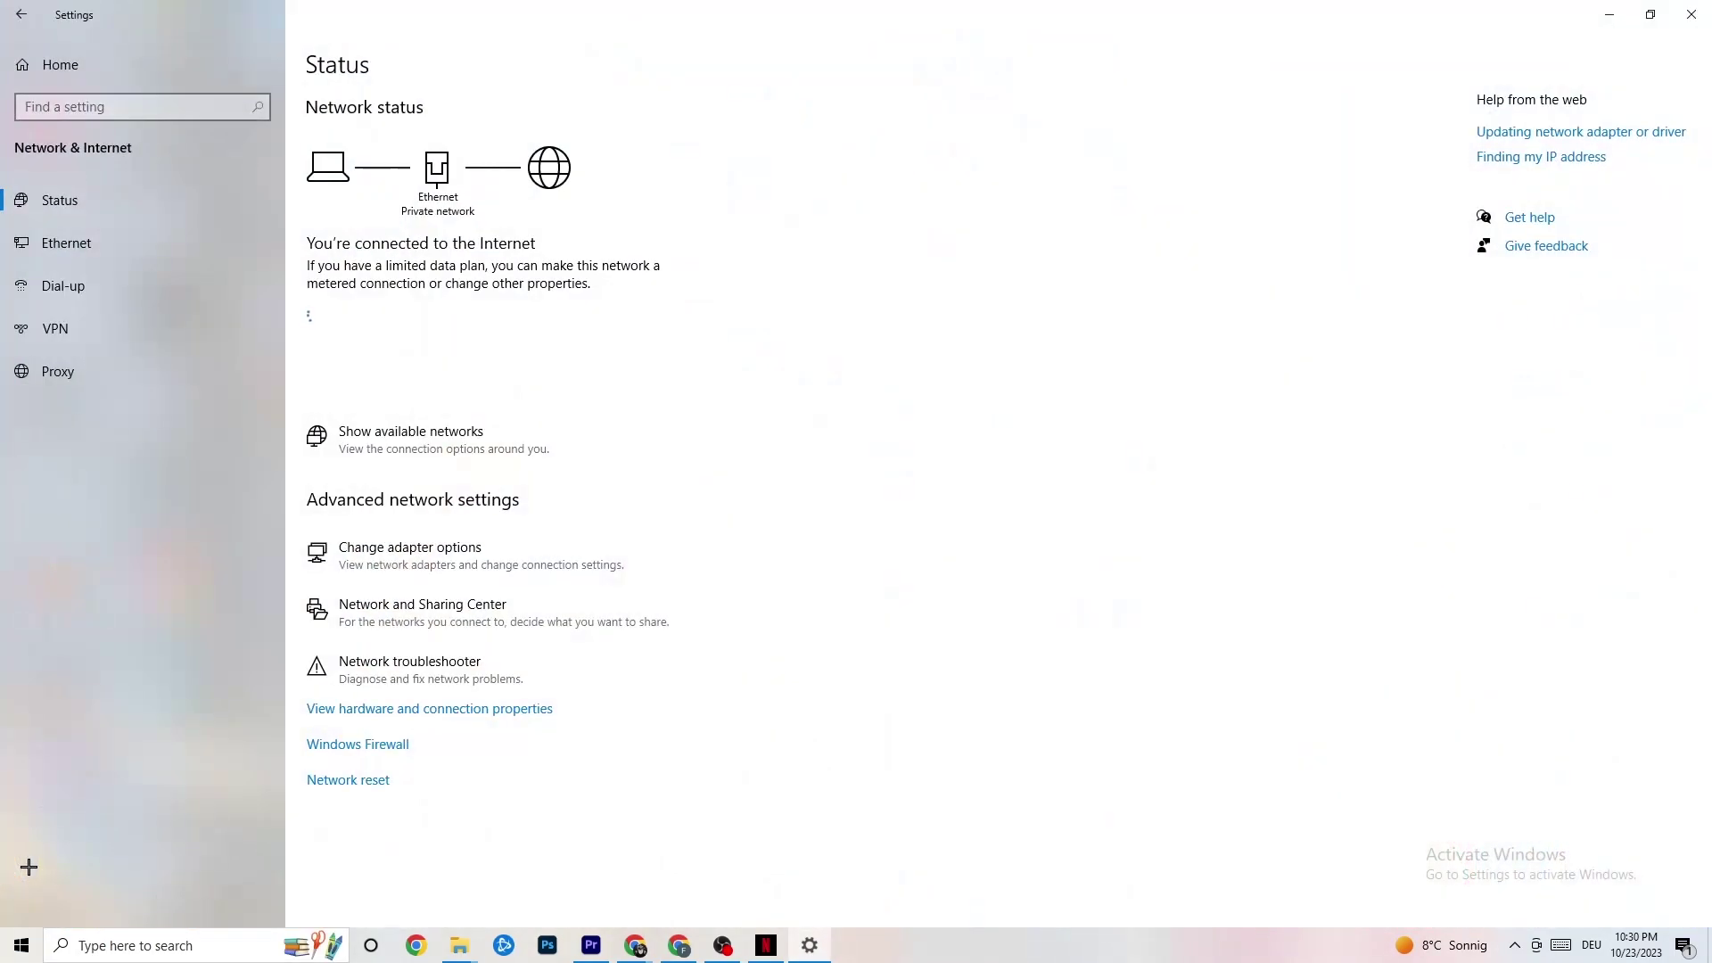
click(54, 65)
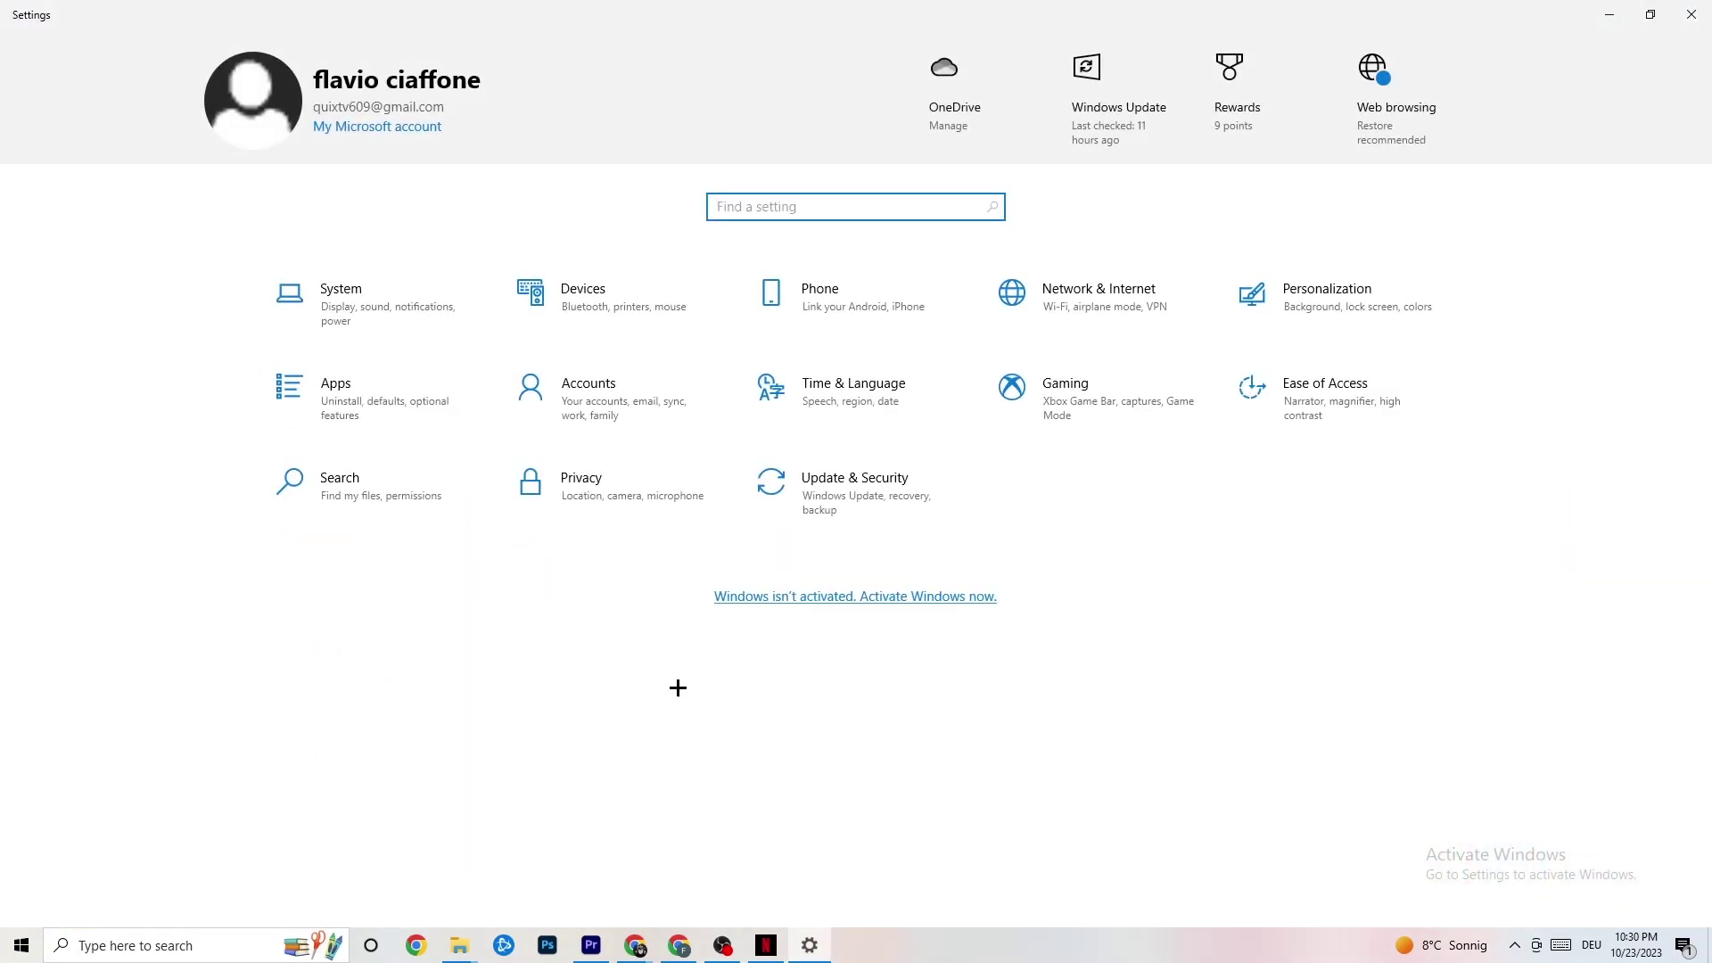
click(374, 302)
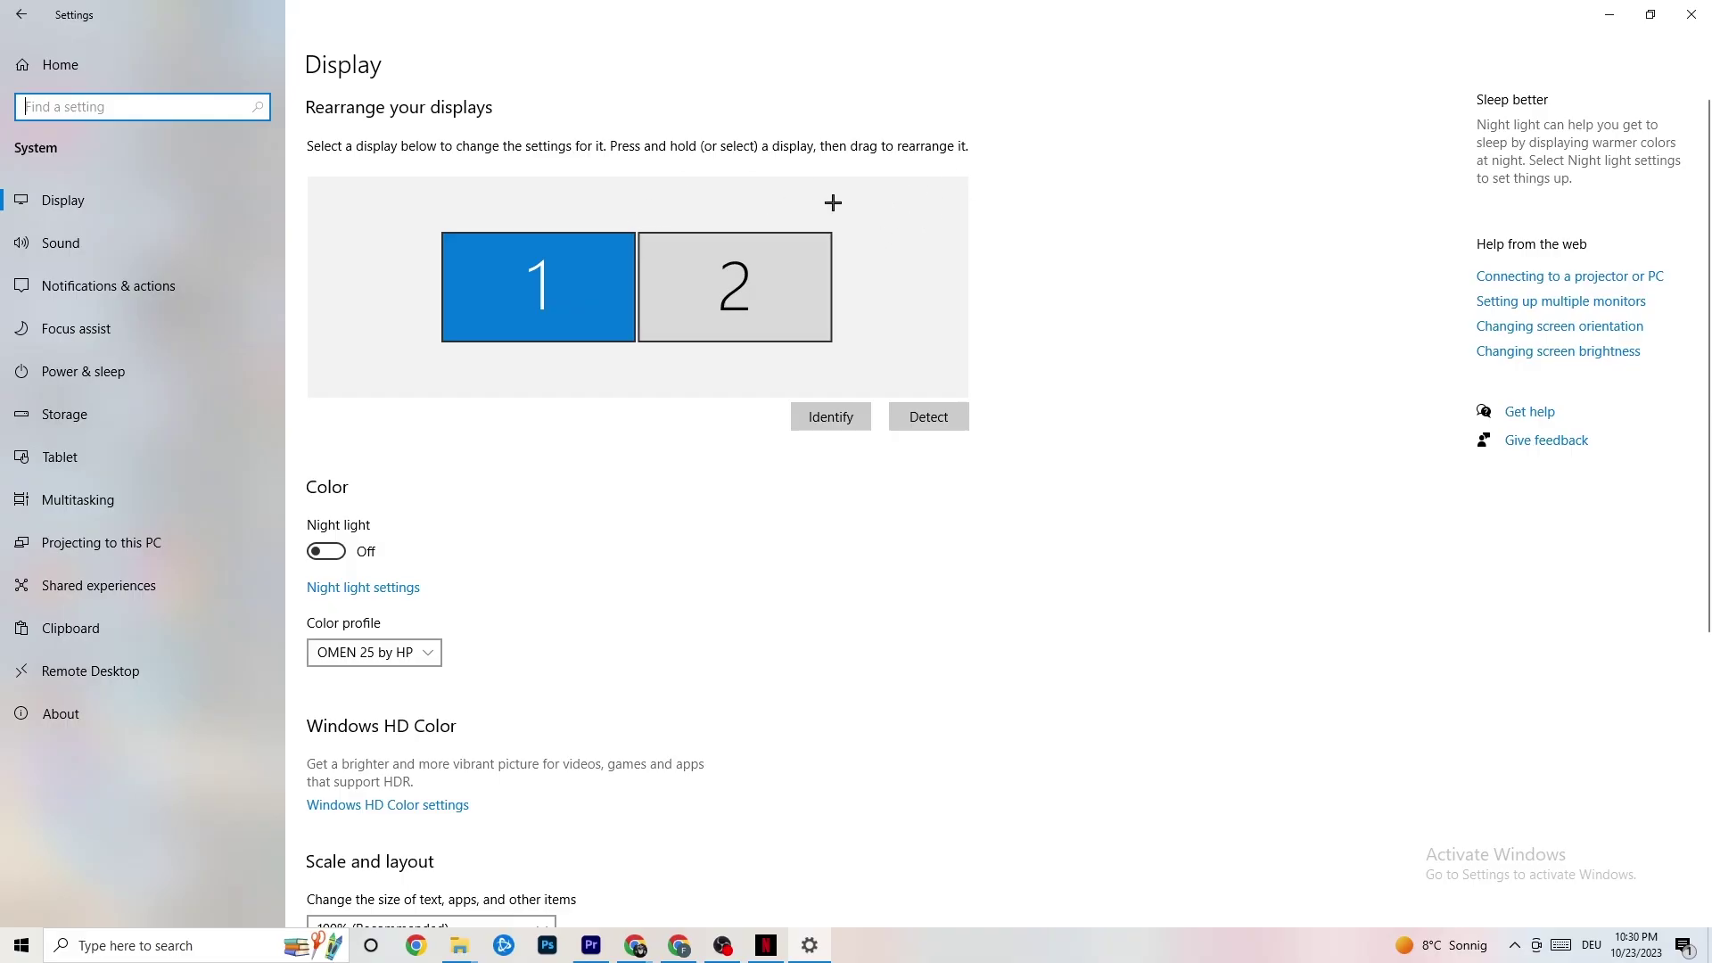
Keep display scaling at 100% (Recommended) at 1920 × 1080, then go to Power & sleep.
scroll(833, 199, down, 5)
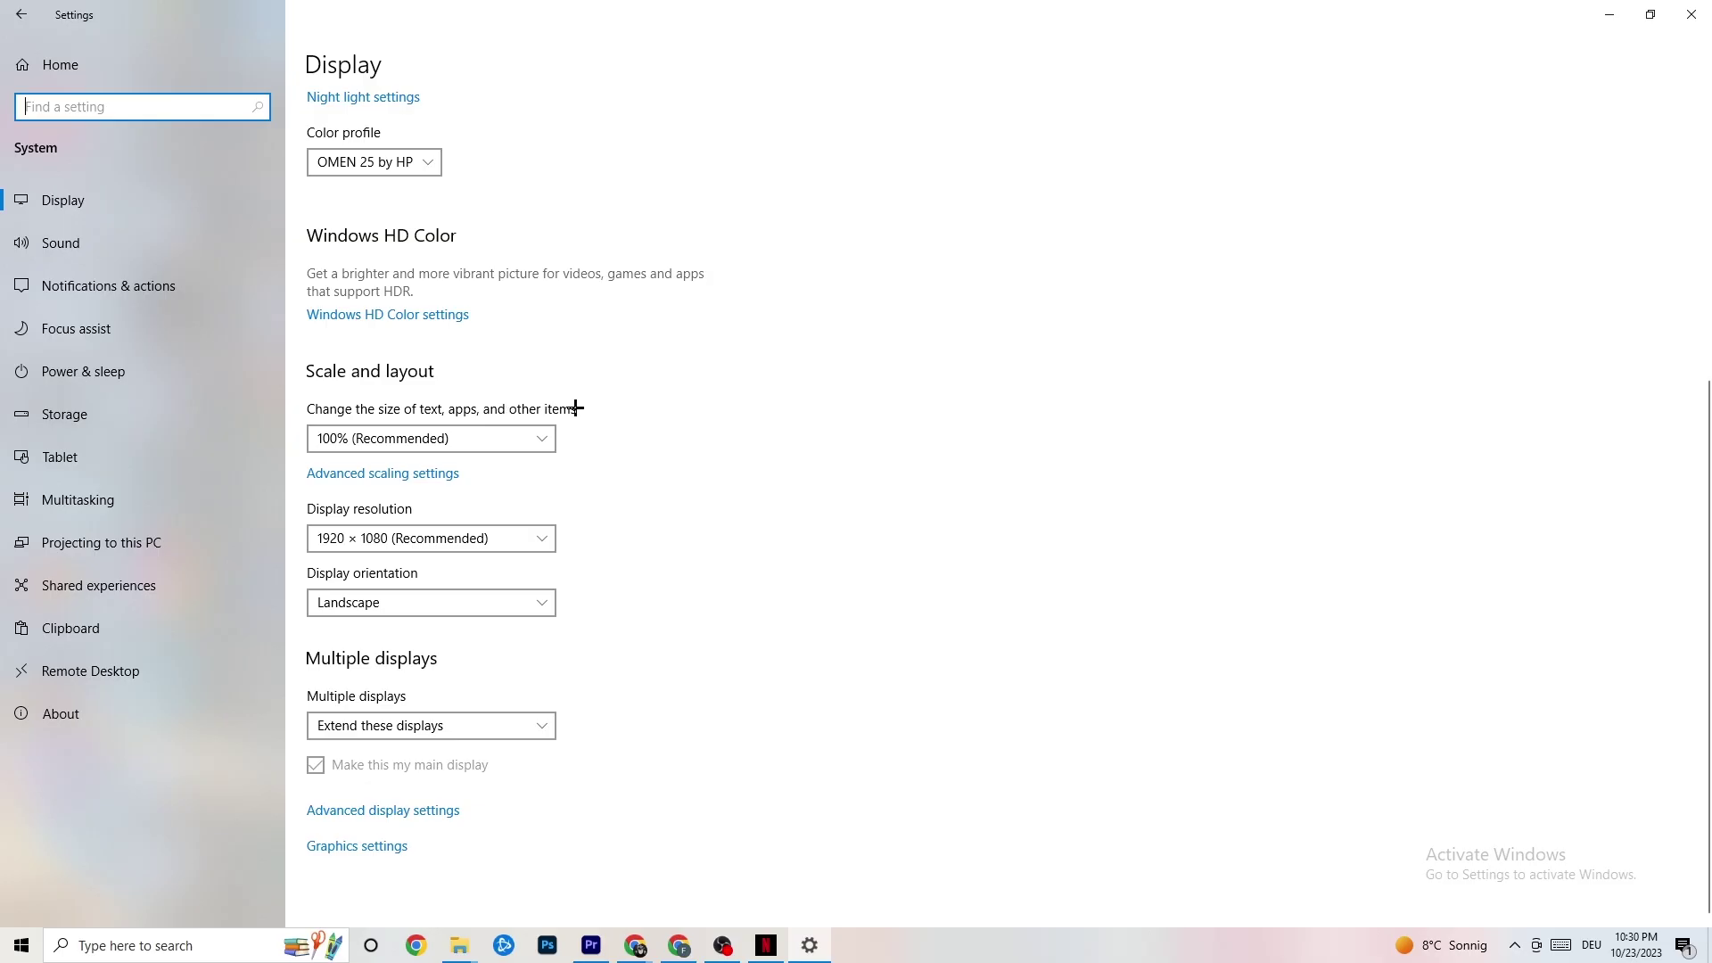
click(500, 437)
click(667, 344)
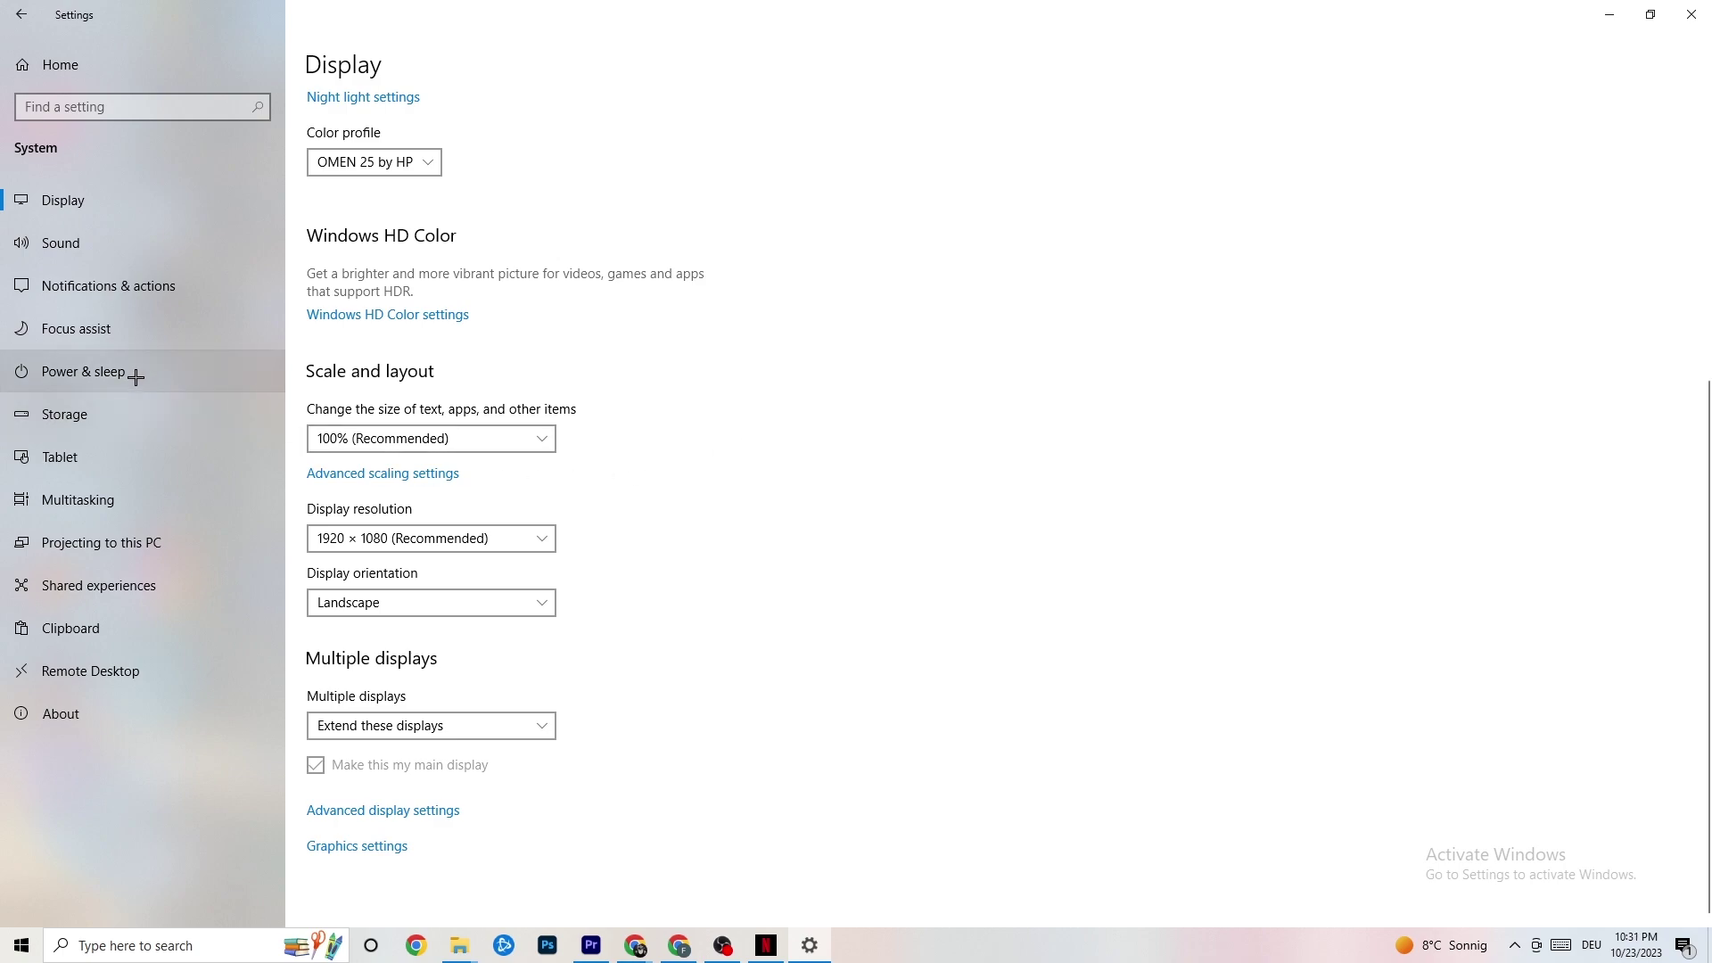
click(107, 368)
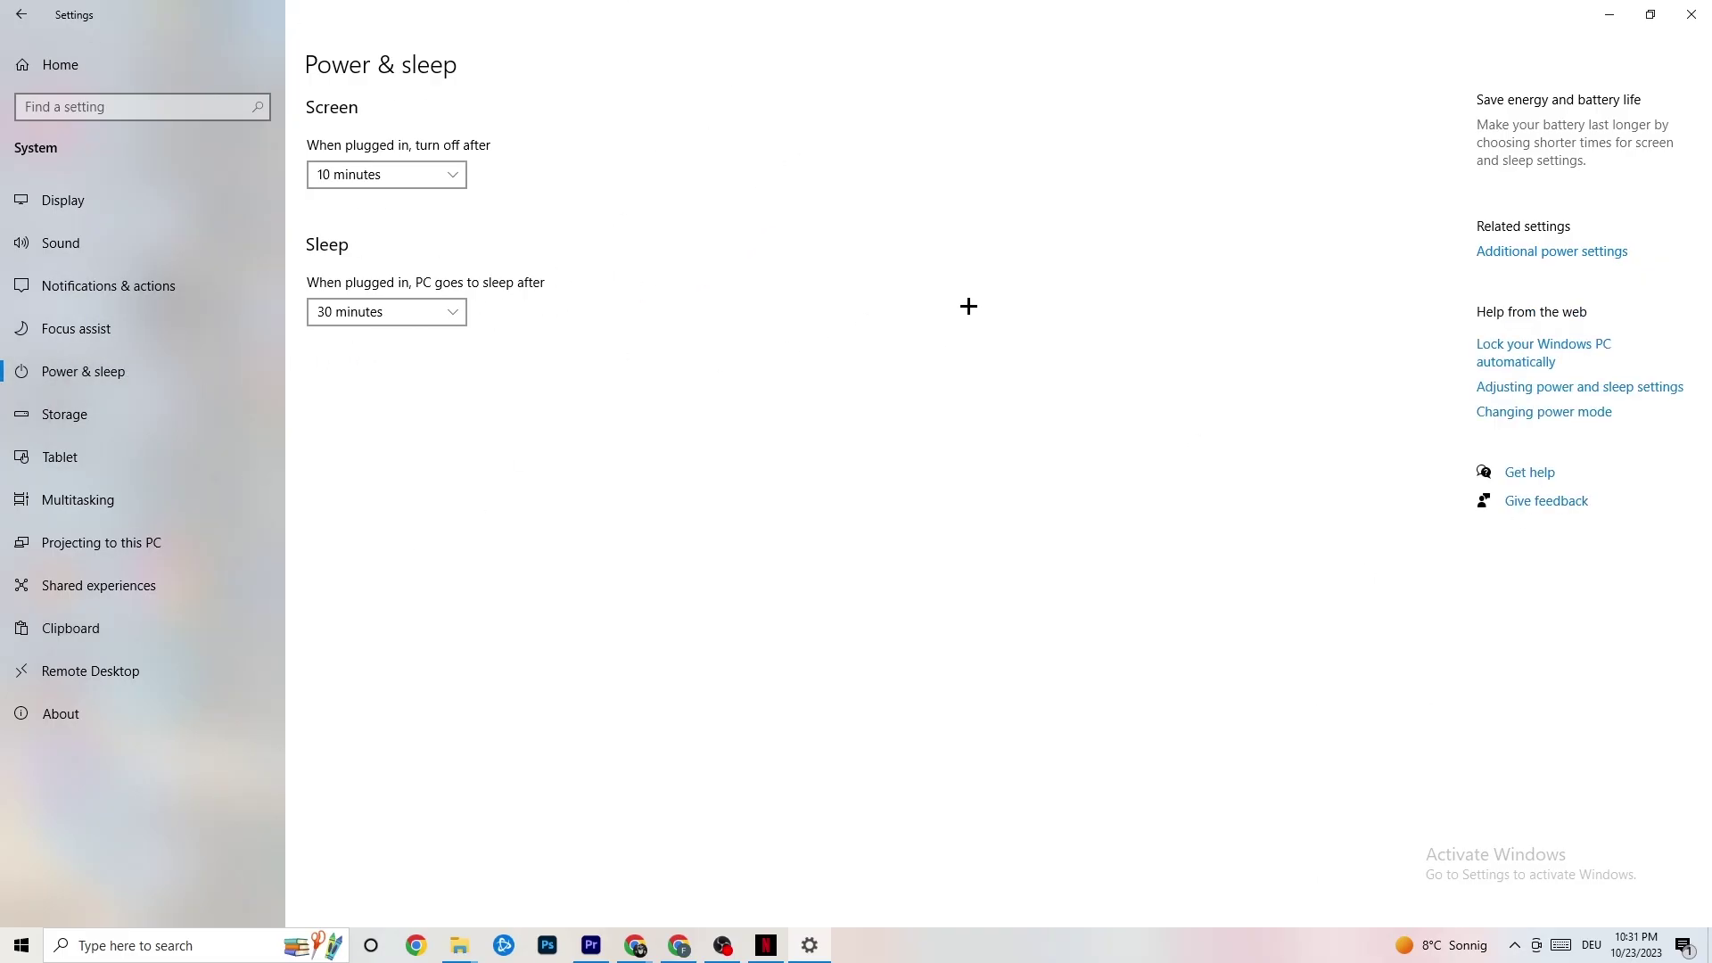
Review Power Options with the Balanced plan kept, then view Storage with Storage Sense on.
click(1584, 252)
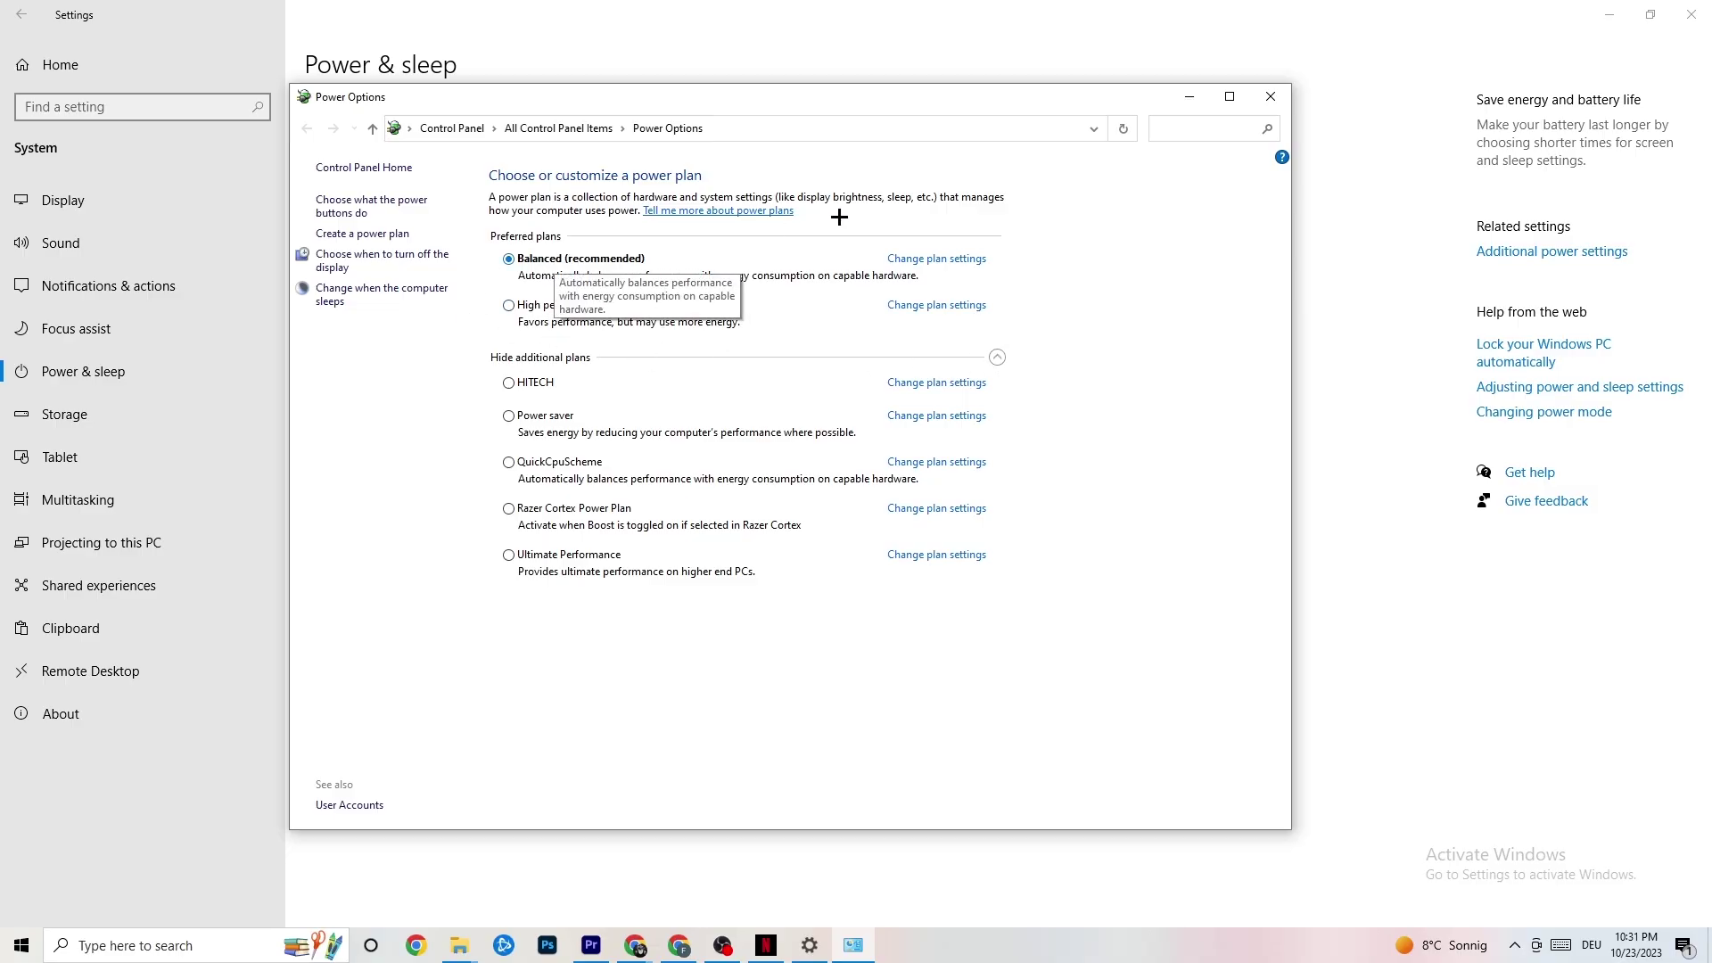
click(1270, 96)
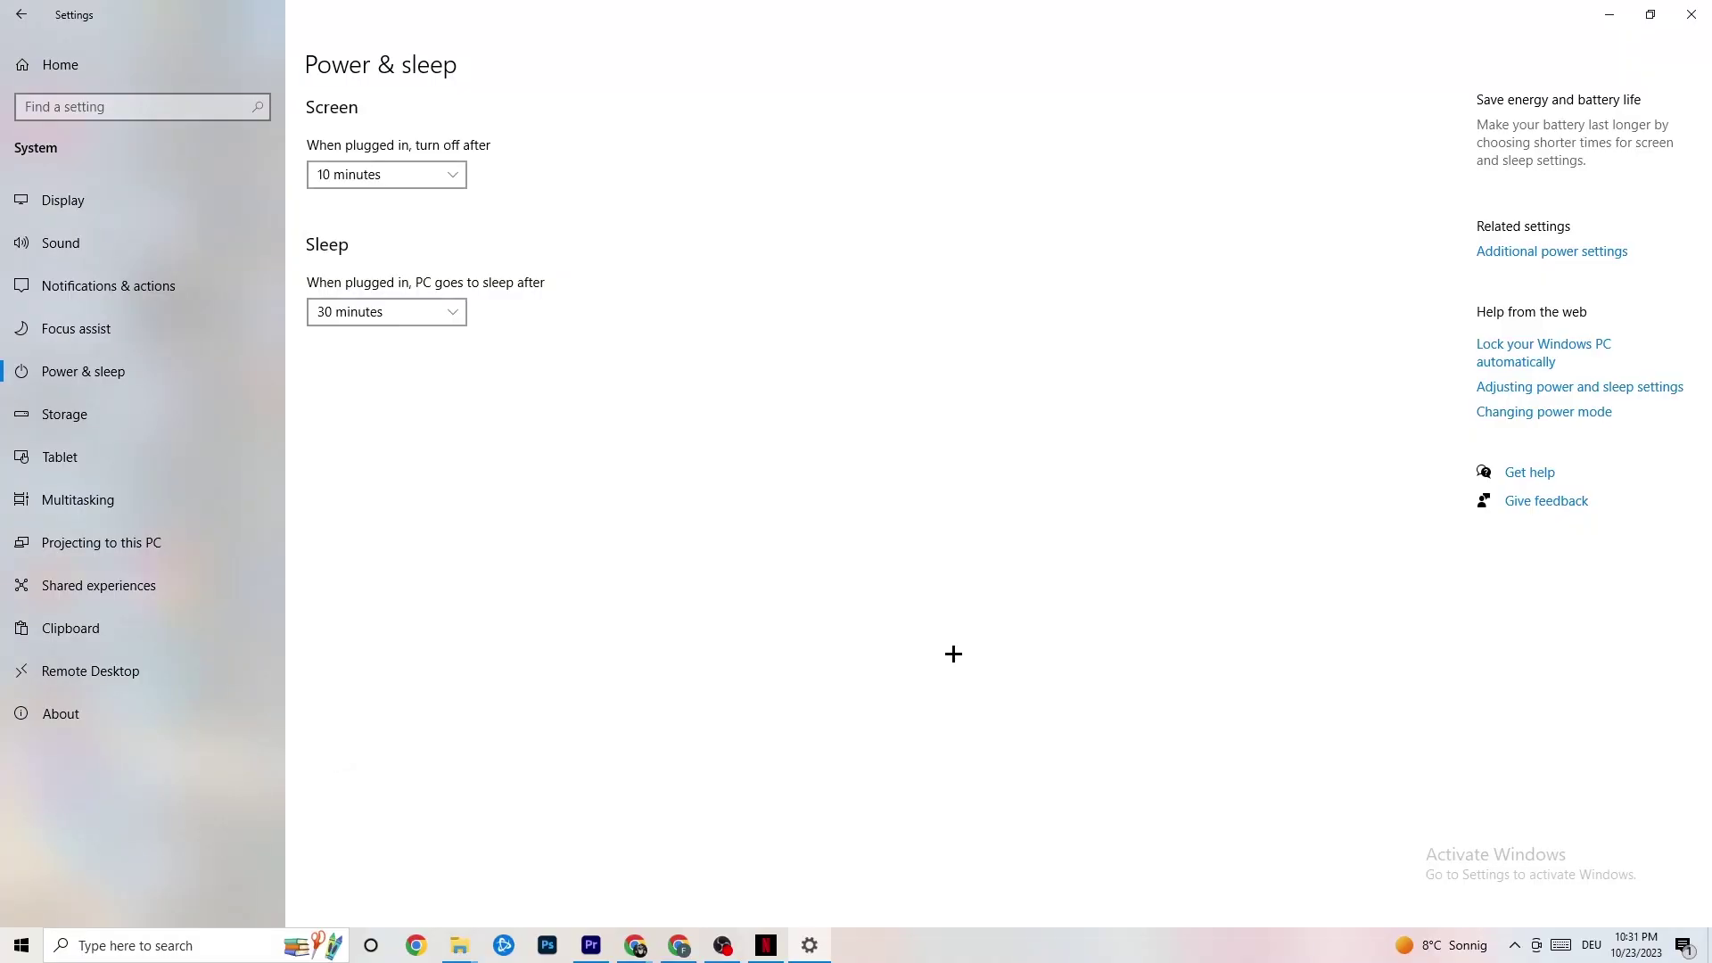
click(134, 415)
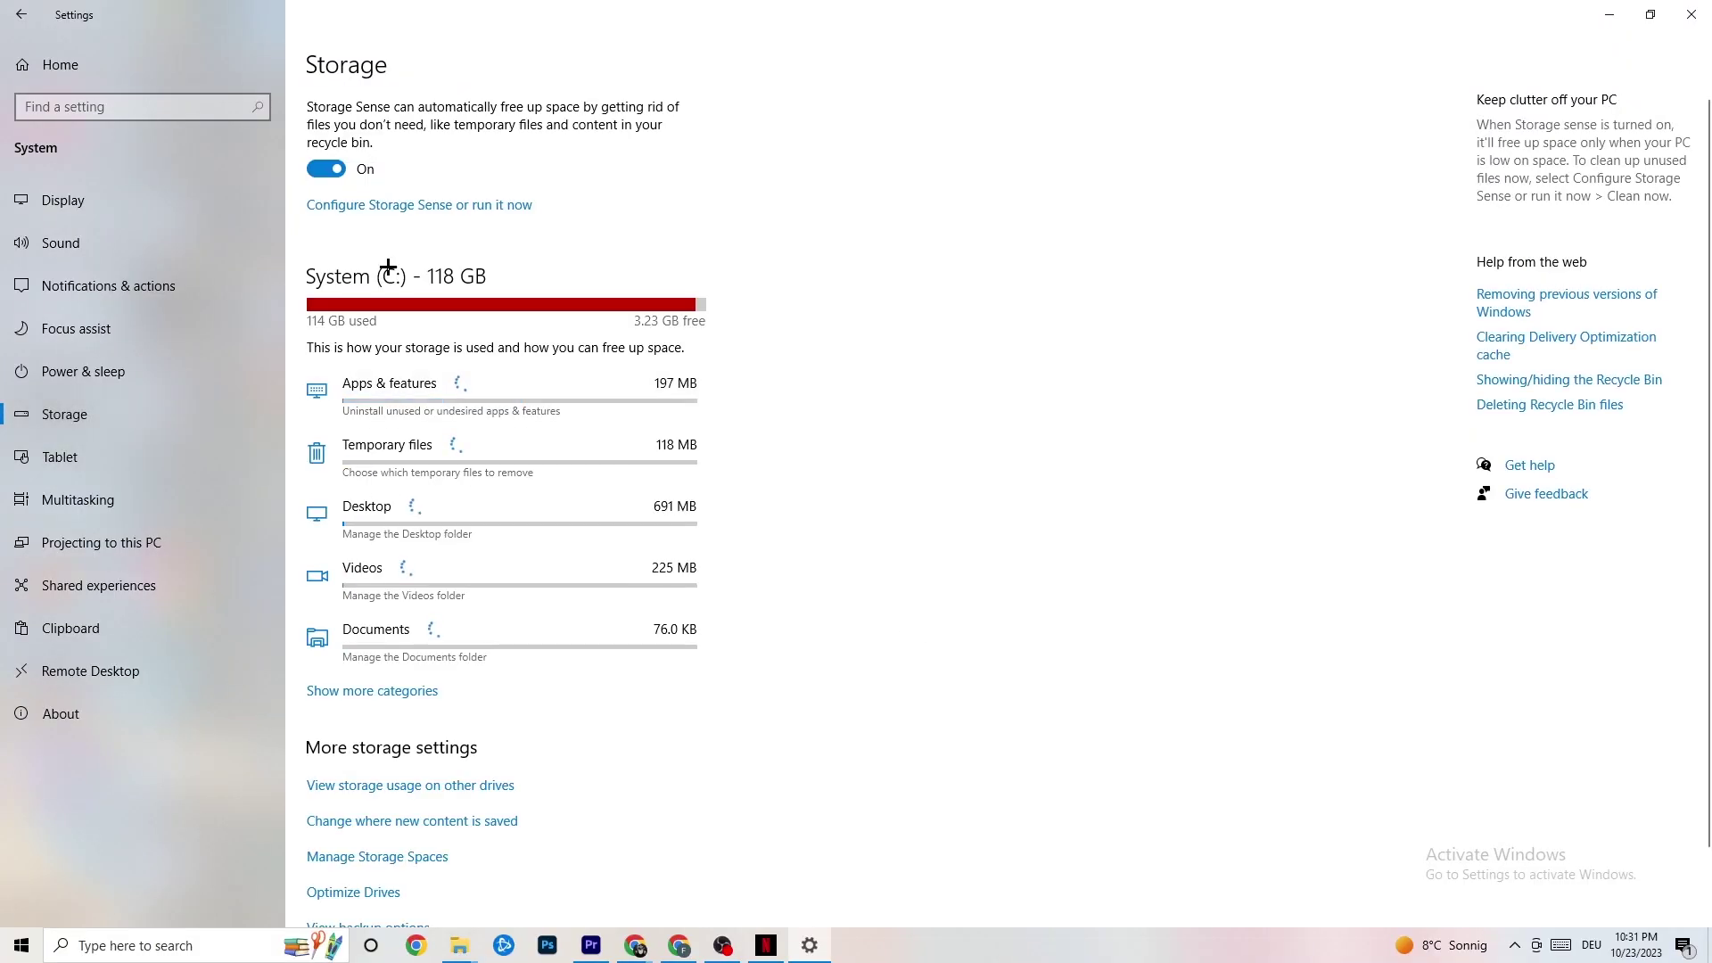
Keep Storage Sense set to every week (14-day recycle bin, 60-day Downloads), then go Home.
click(404, 212)
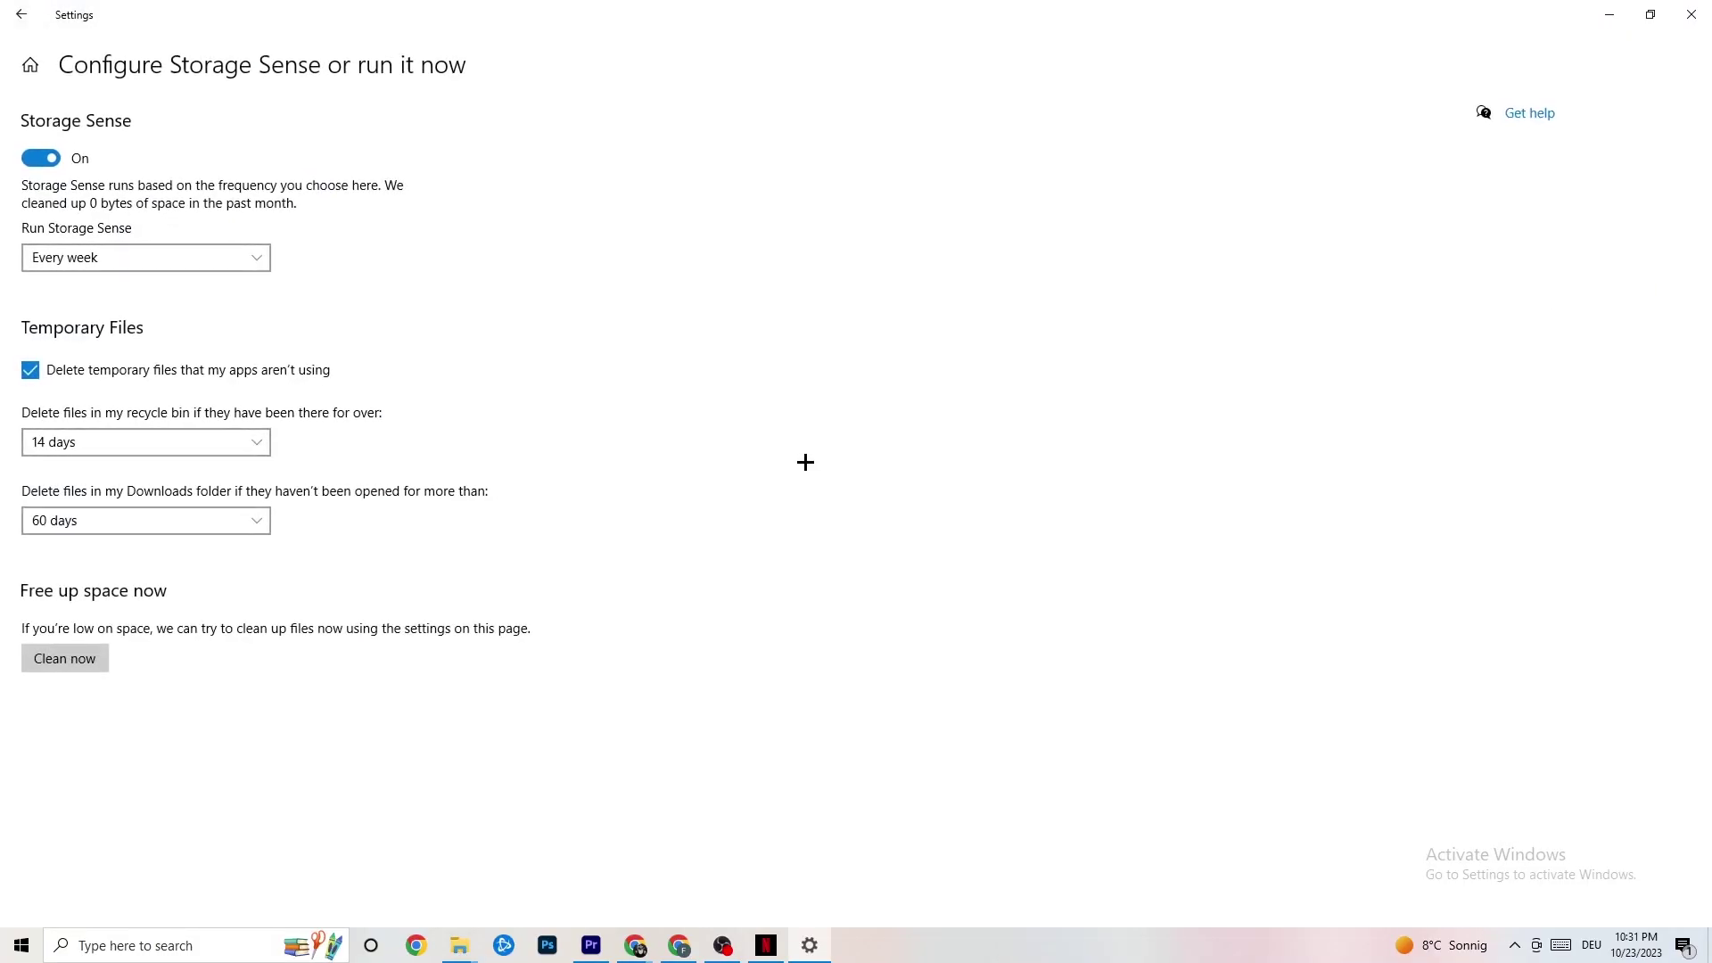
click(191, 258)
click(191, 259)
click(178, 257)
click(206, 264)
click(202, 442)
click(560, 362)
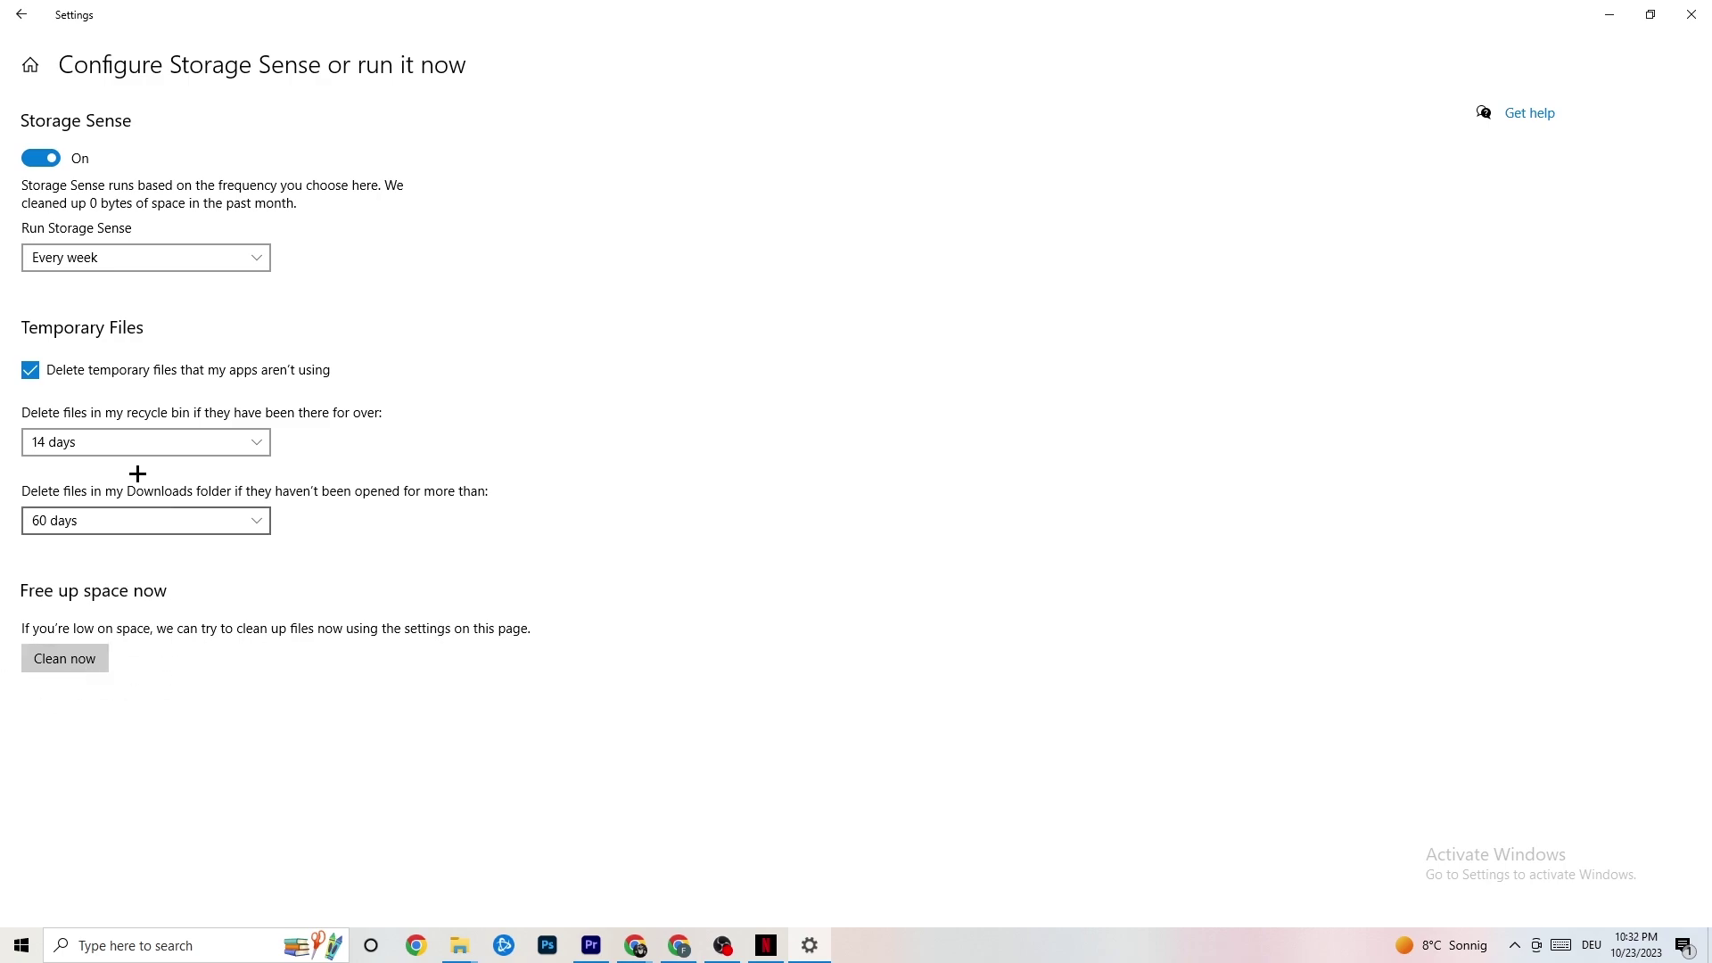
click(16, 8)
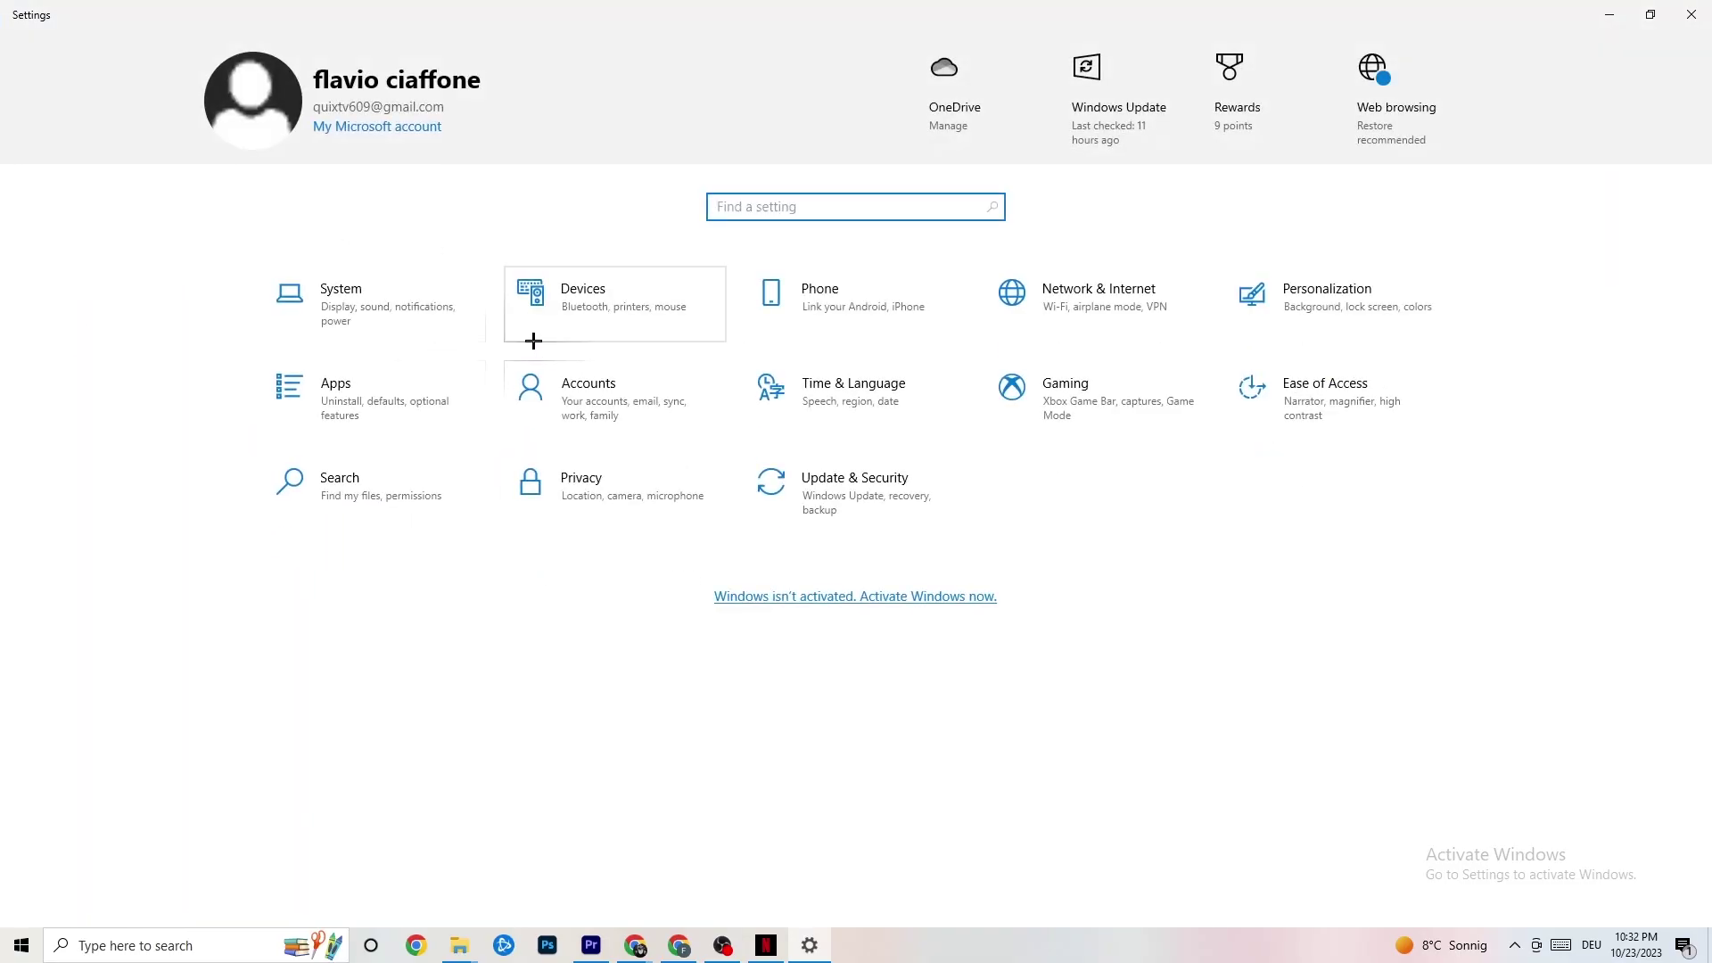
Check Gaming settings with Xbox Game Bar off, then view Captures with background recording off.
click(1140, 406)
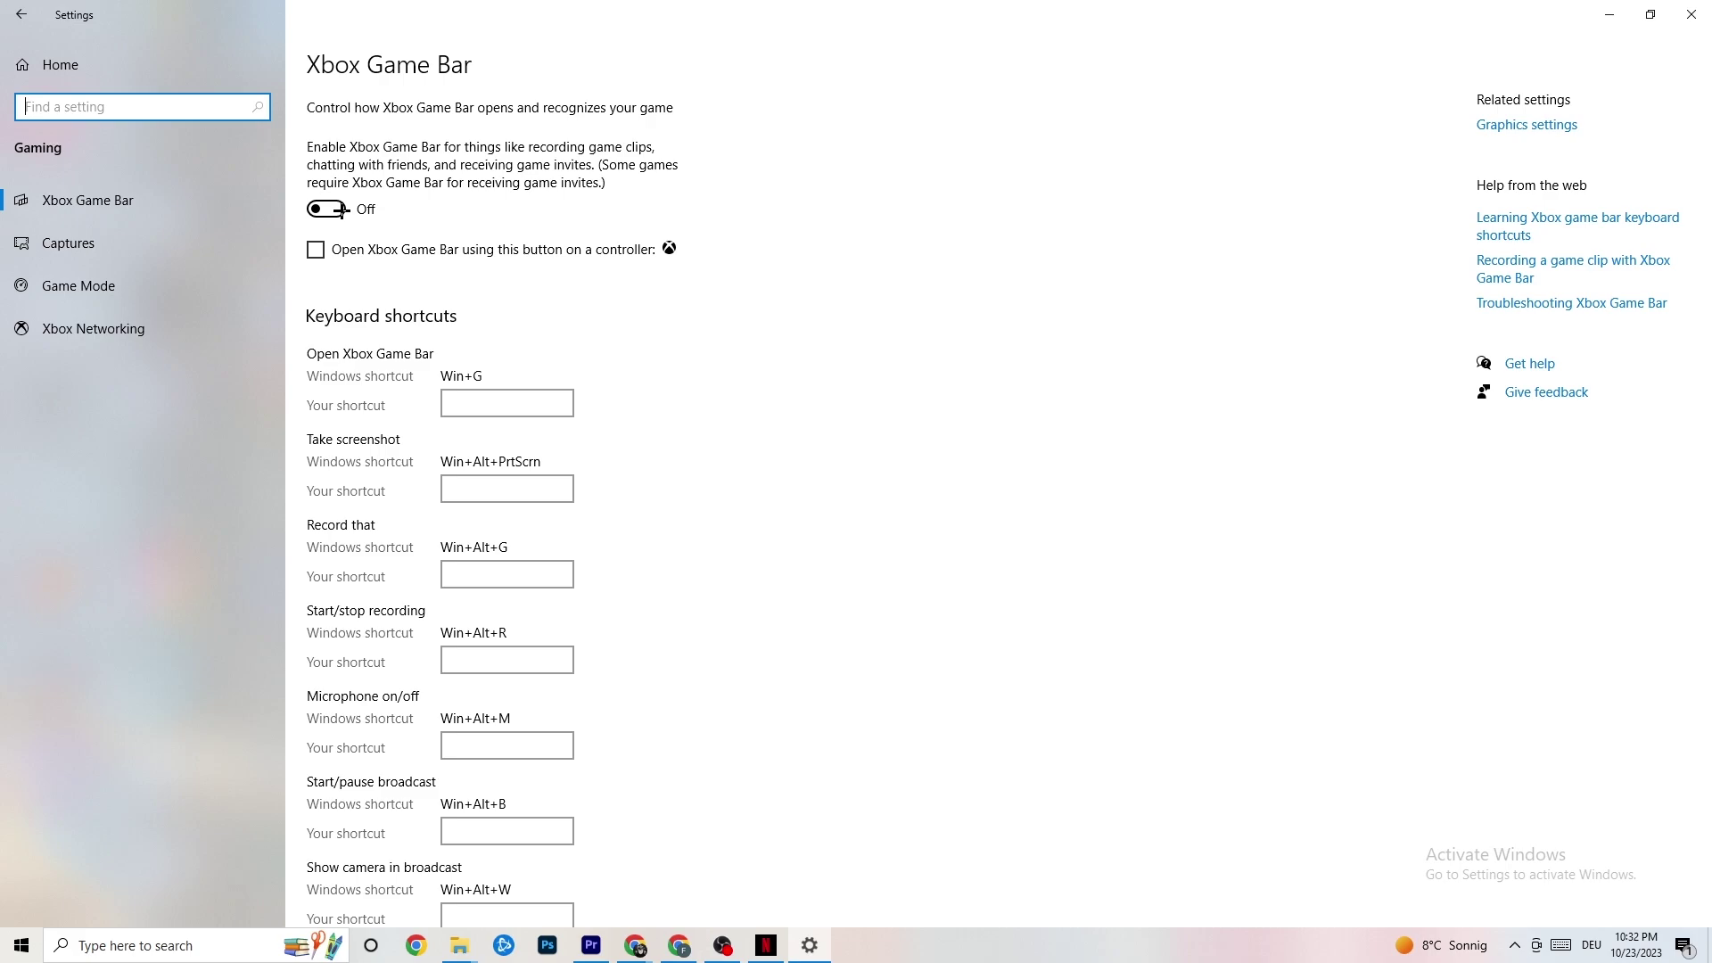
click(152, 245)
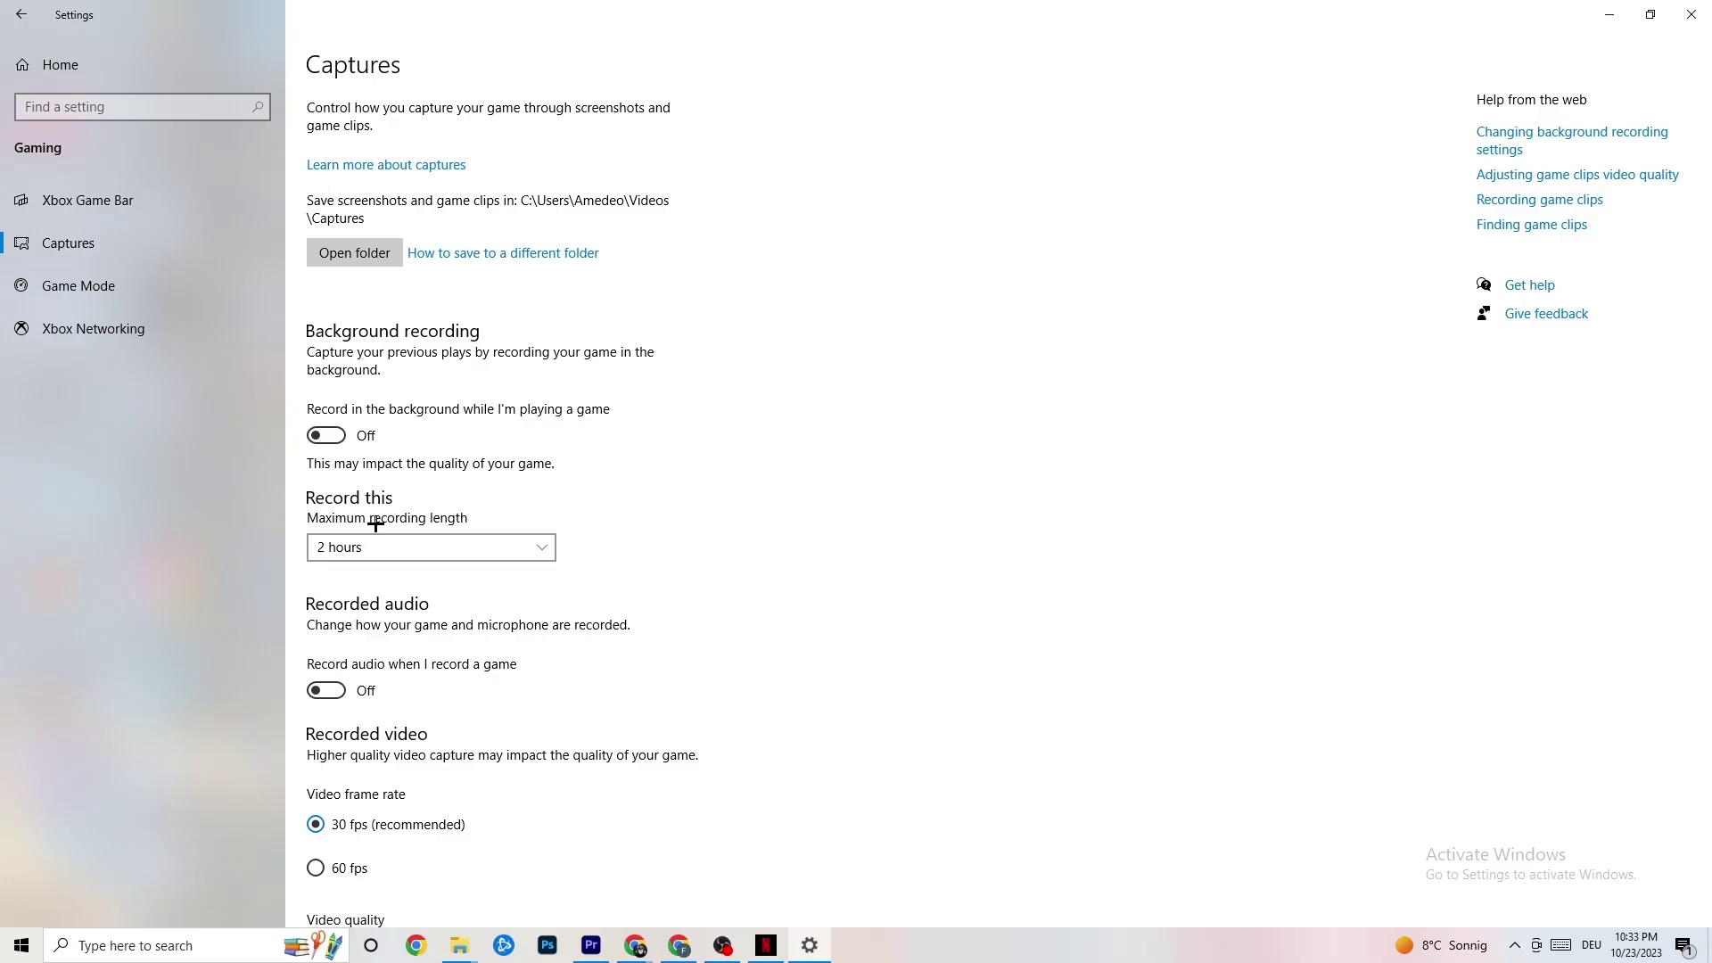
Verify the Game Mode toggle is On, then go back to the Settings home.
click(159, 288)
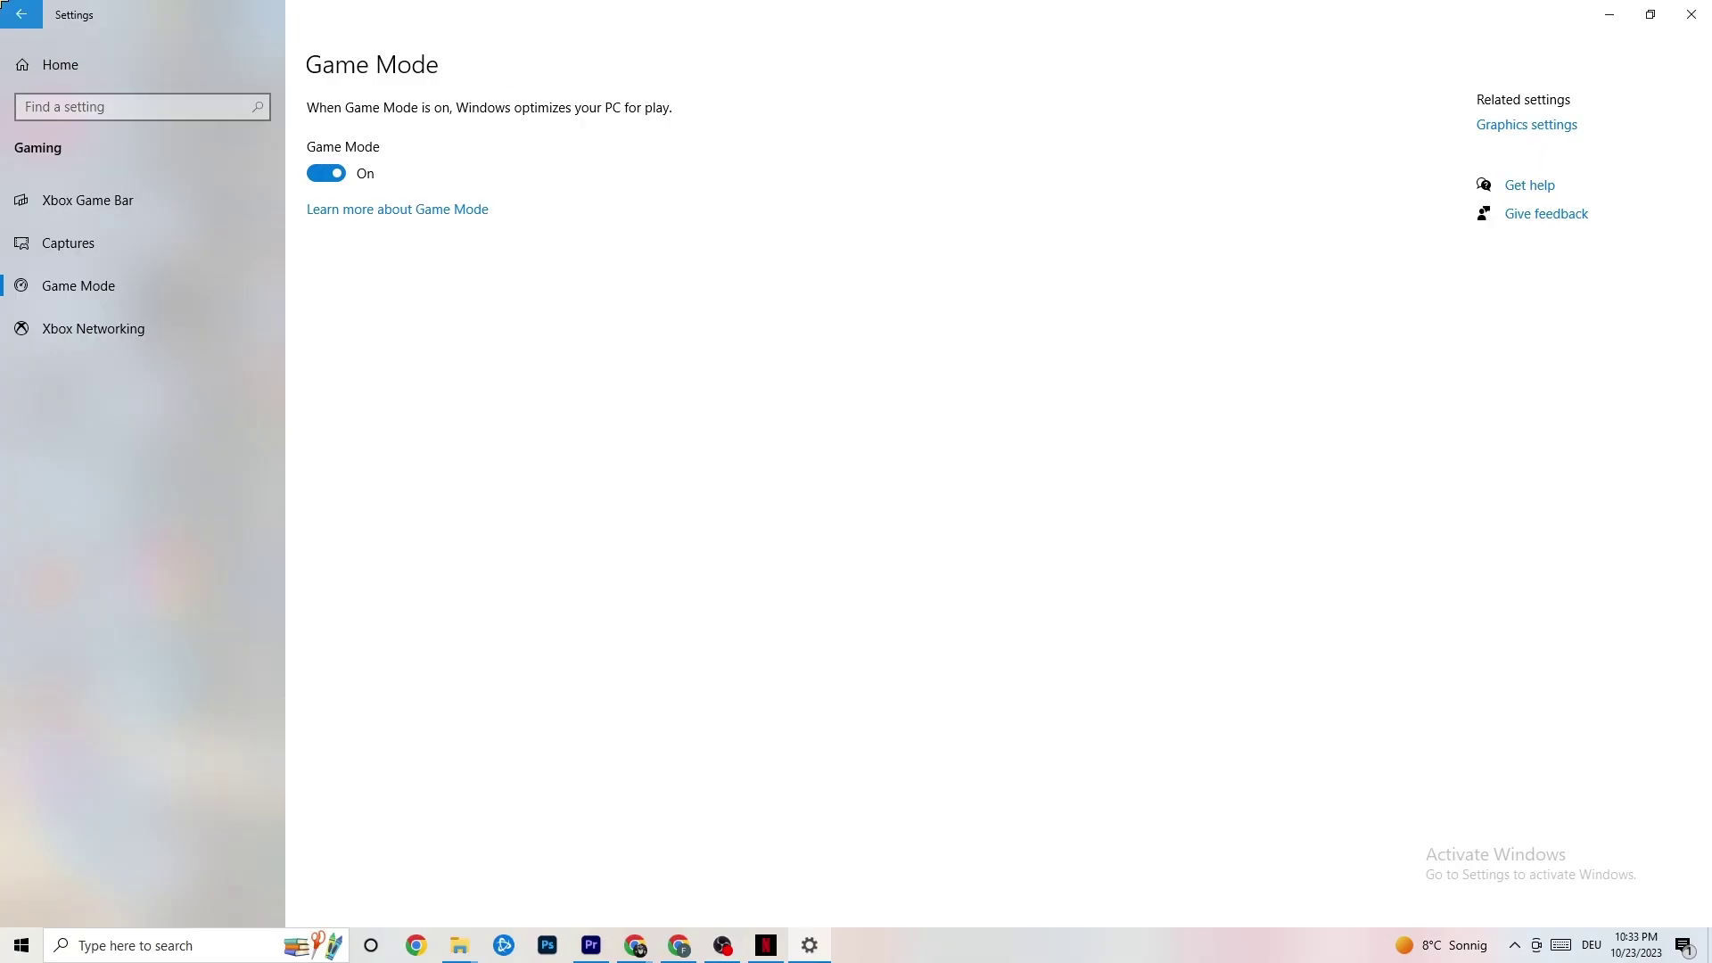
click(21, 15)
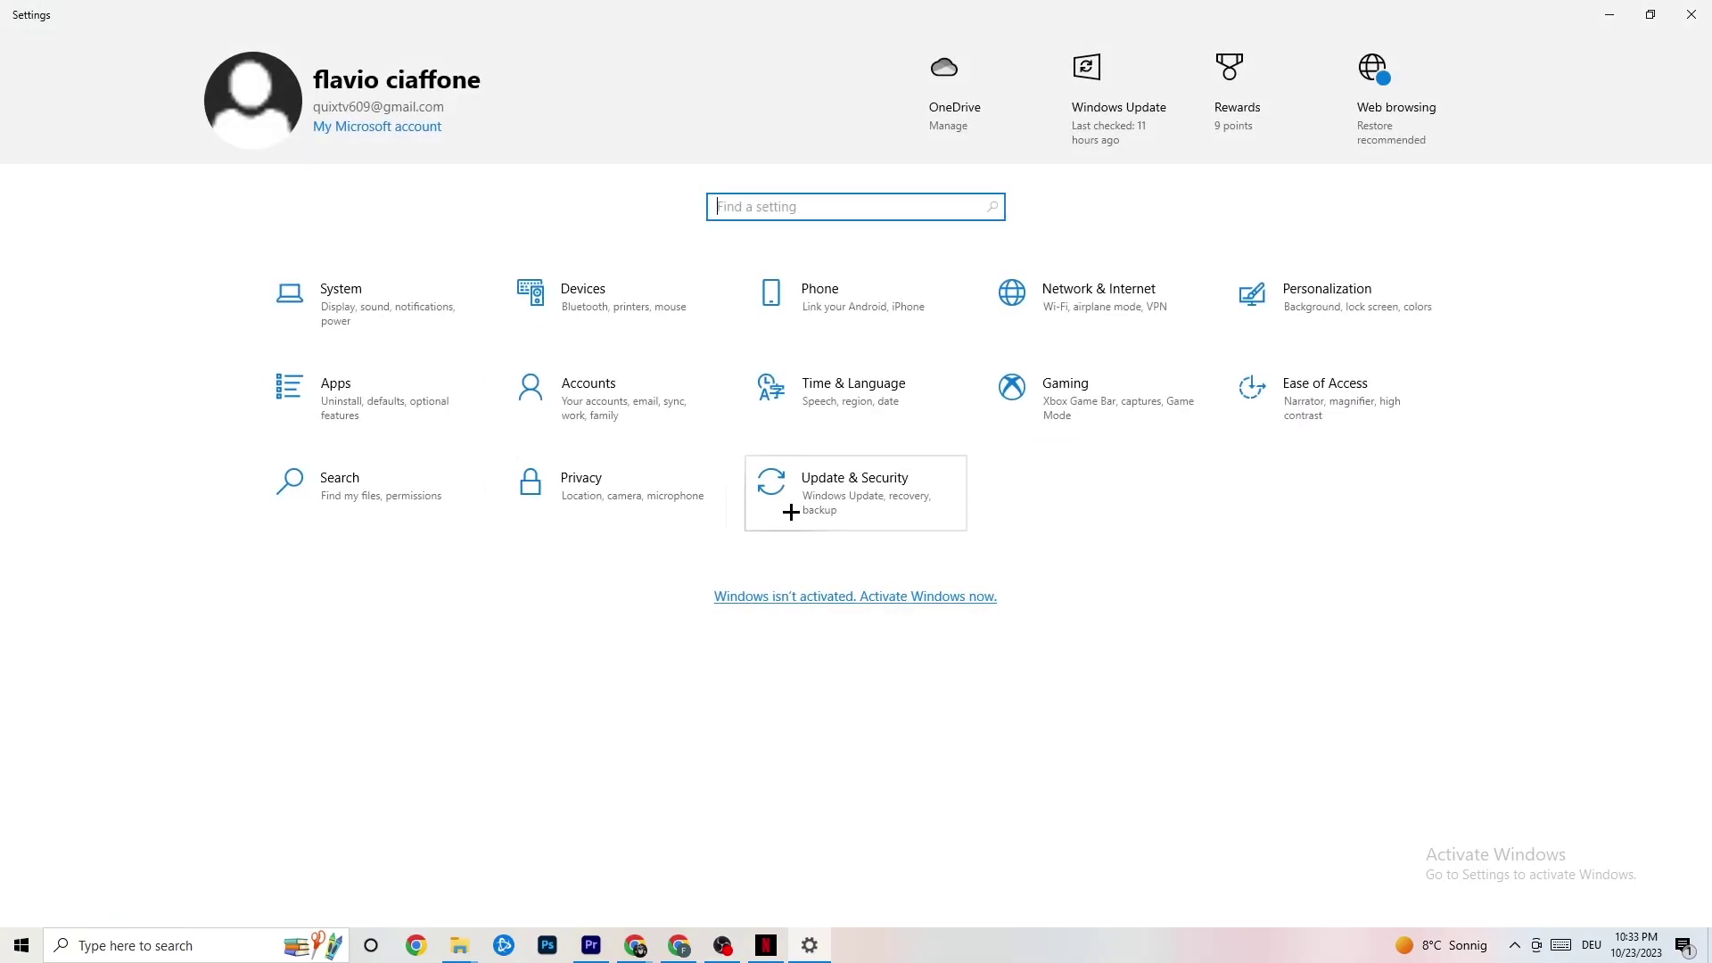
Go to Update & Security, glance at Troubleshoot, then open Windows Update showing the PC is up to date.
click(898, 508)
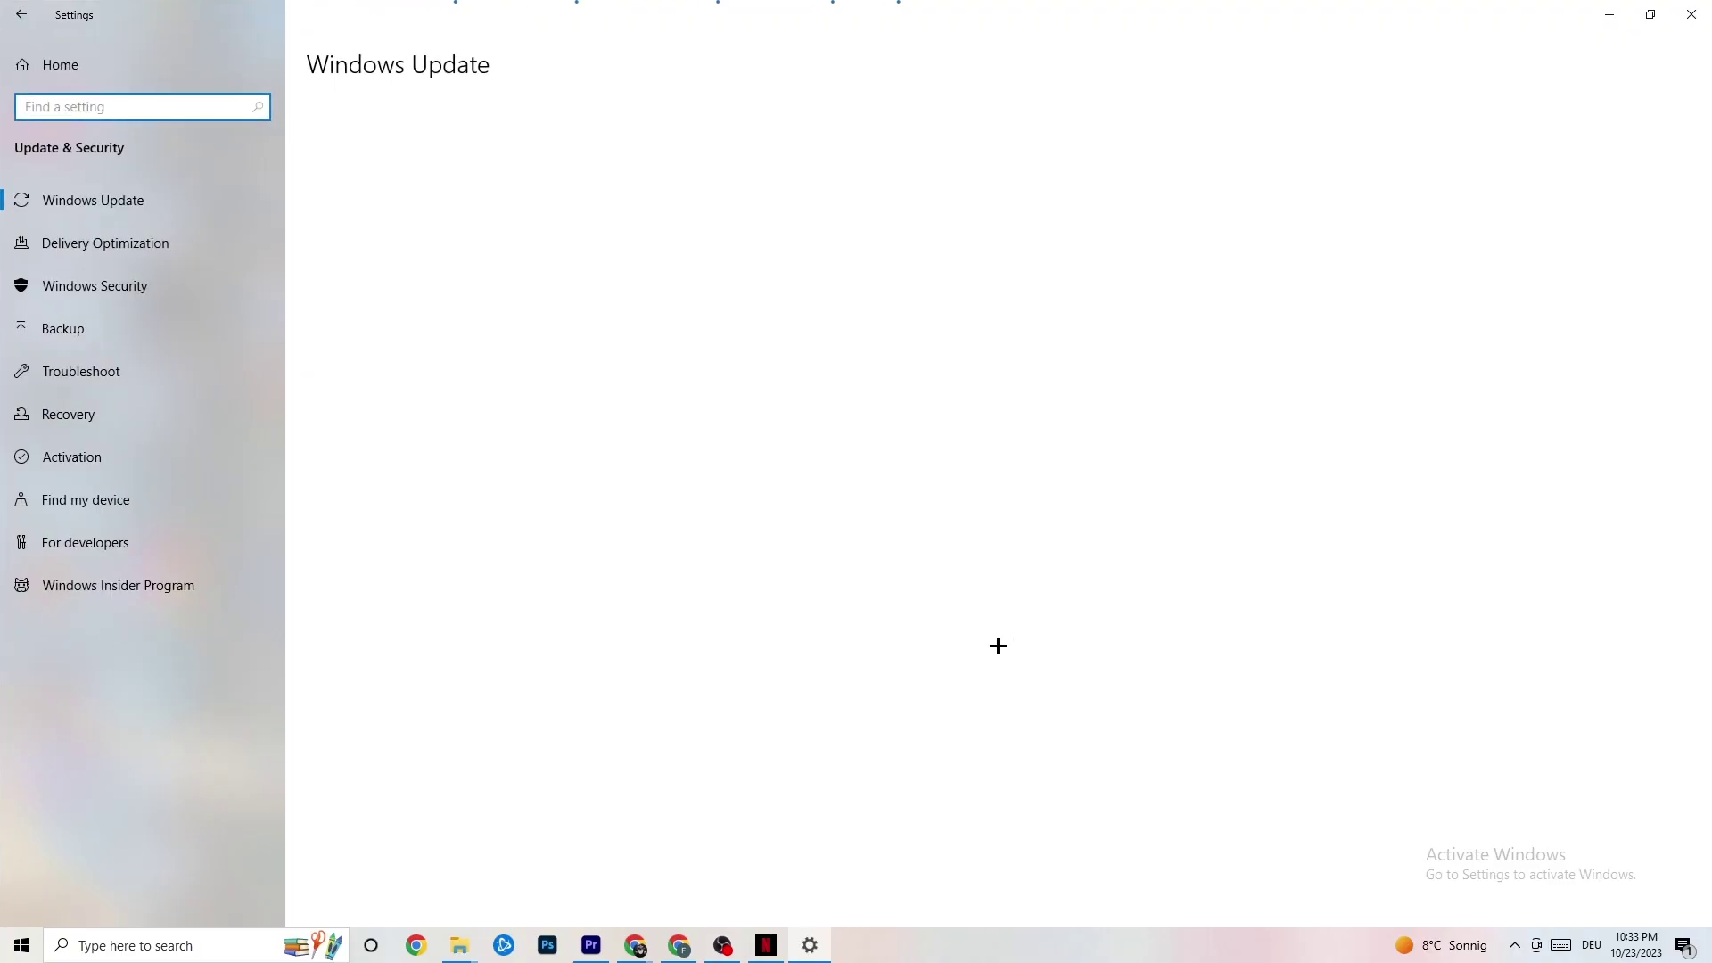
click(96, 361)
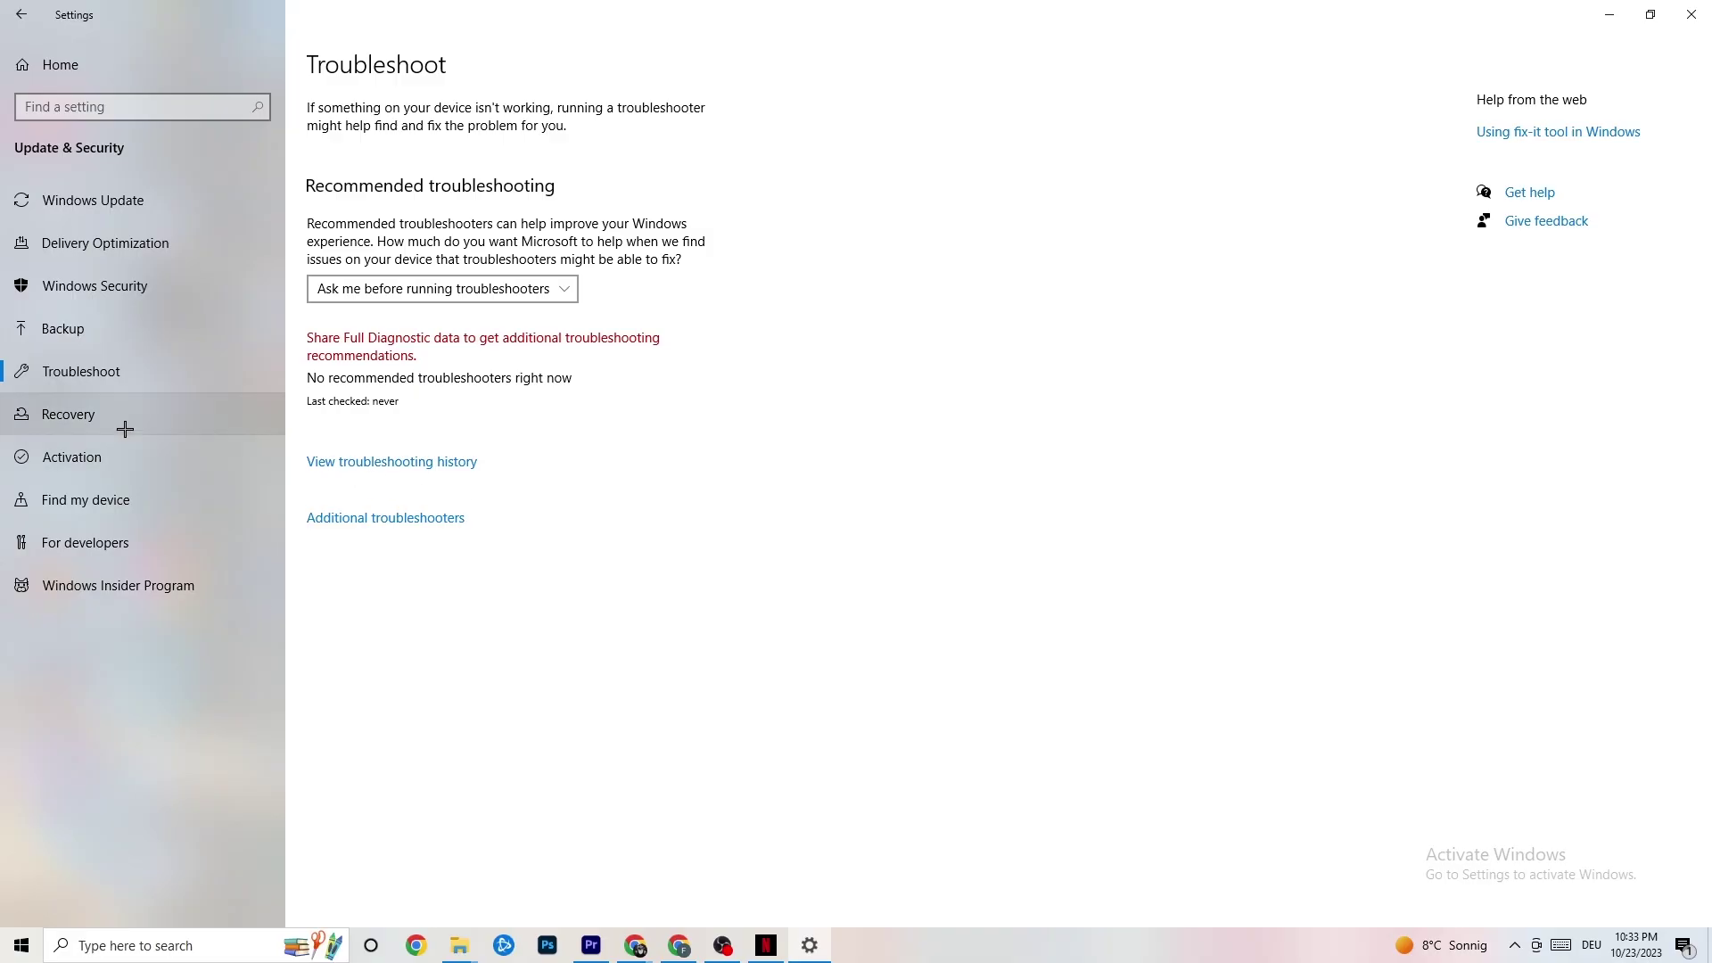
click(136, 205)
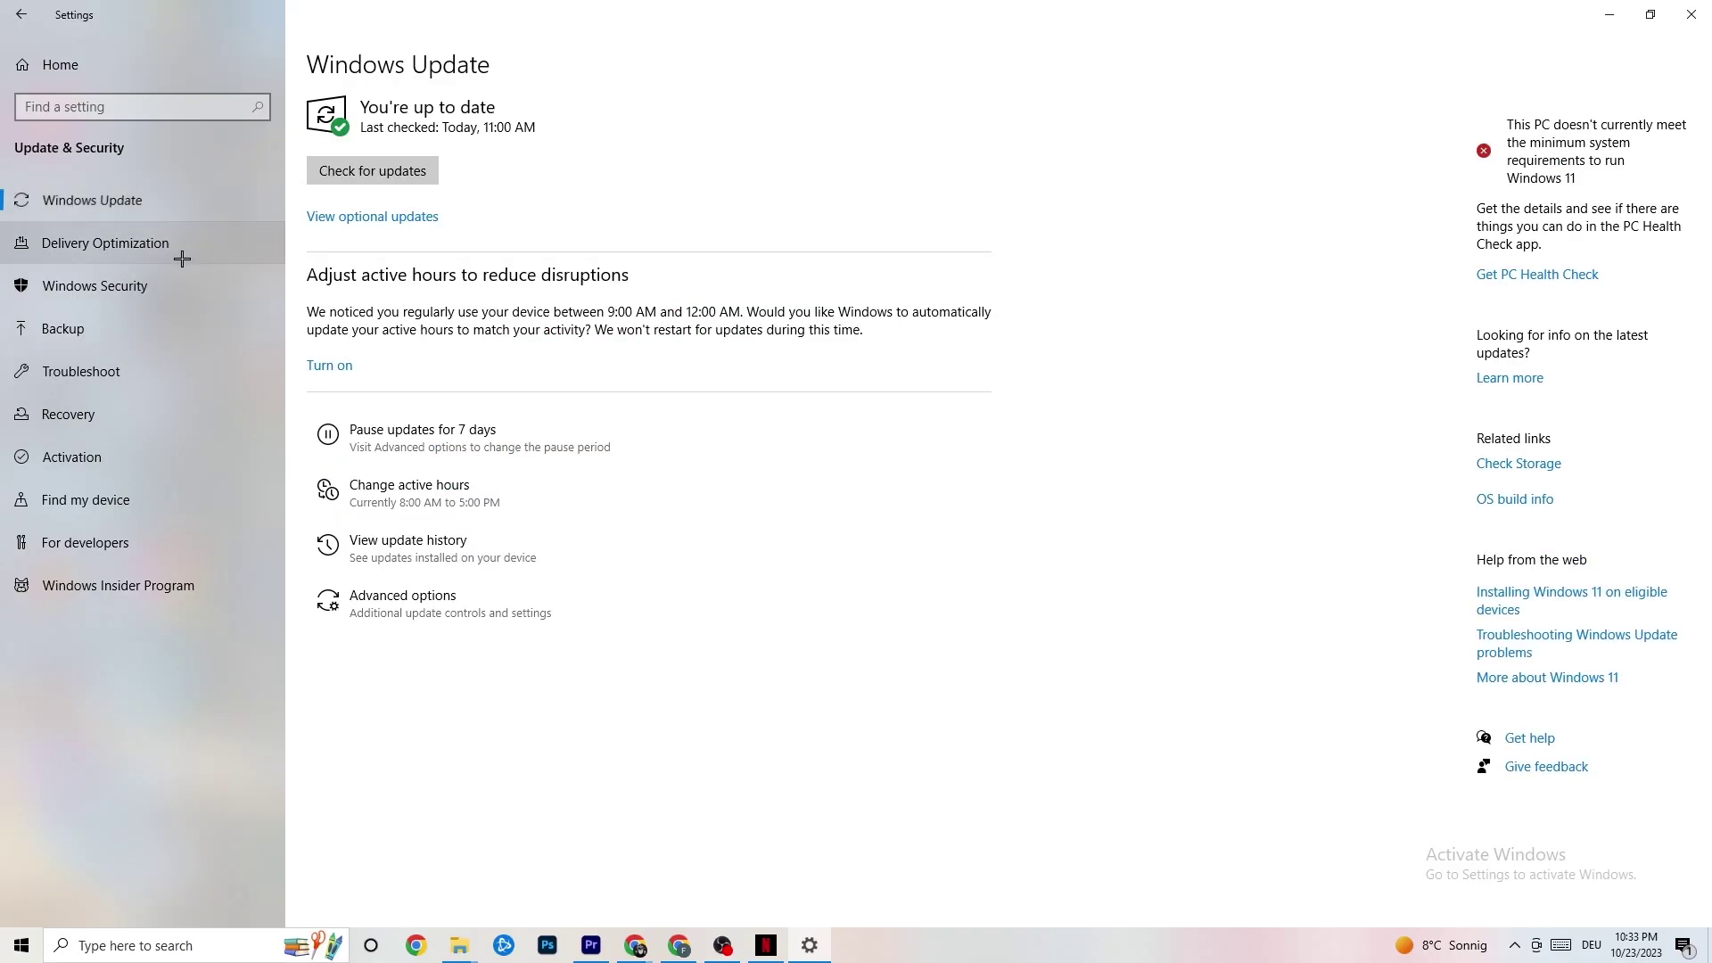